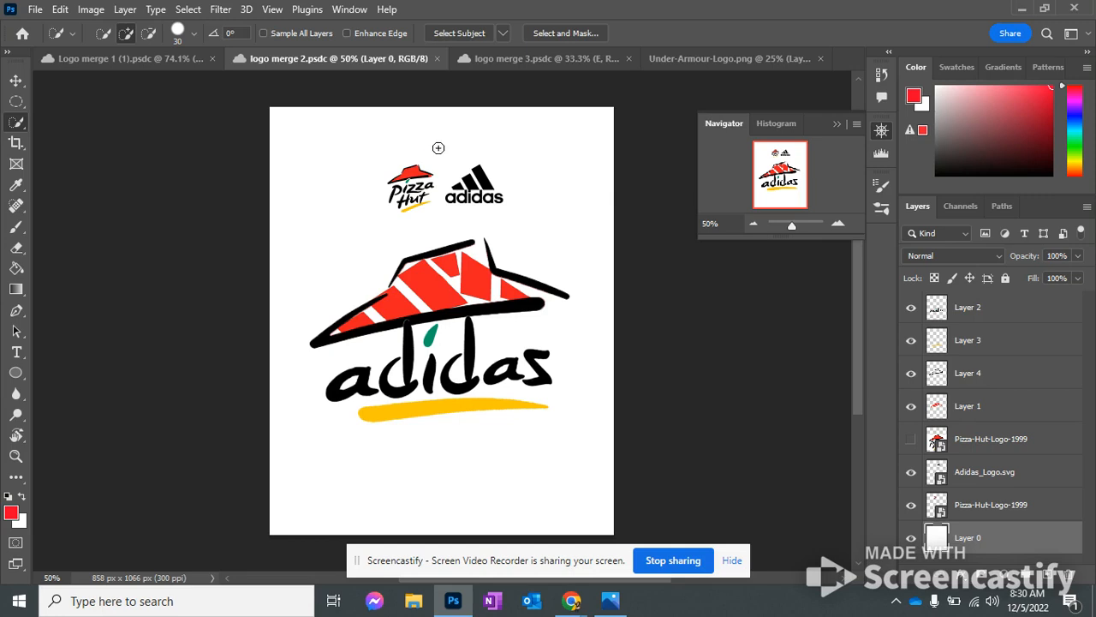
- Look over the finished designs in the logo merge 1, 2 and 3 documents, ending on the Under-Armour-Logo.png document
left_click(498, 59)
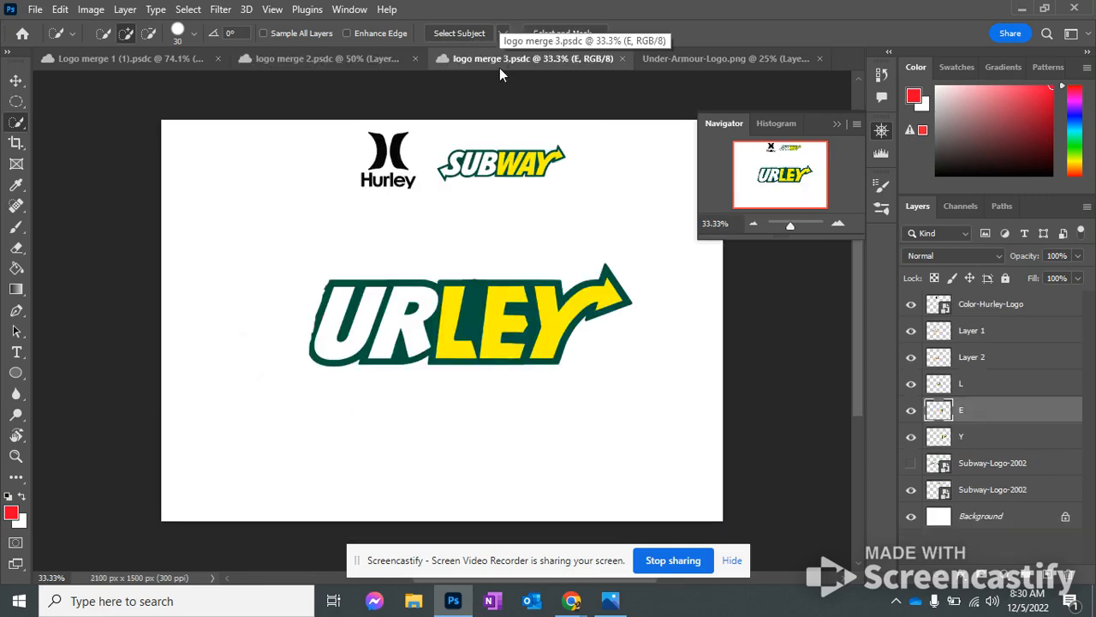
left_click(128, 58)
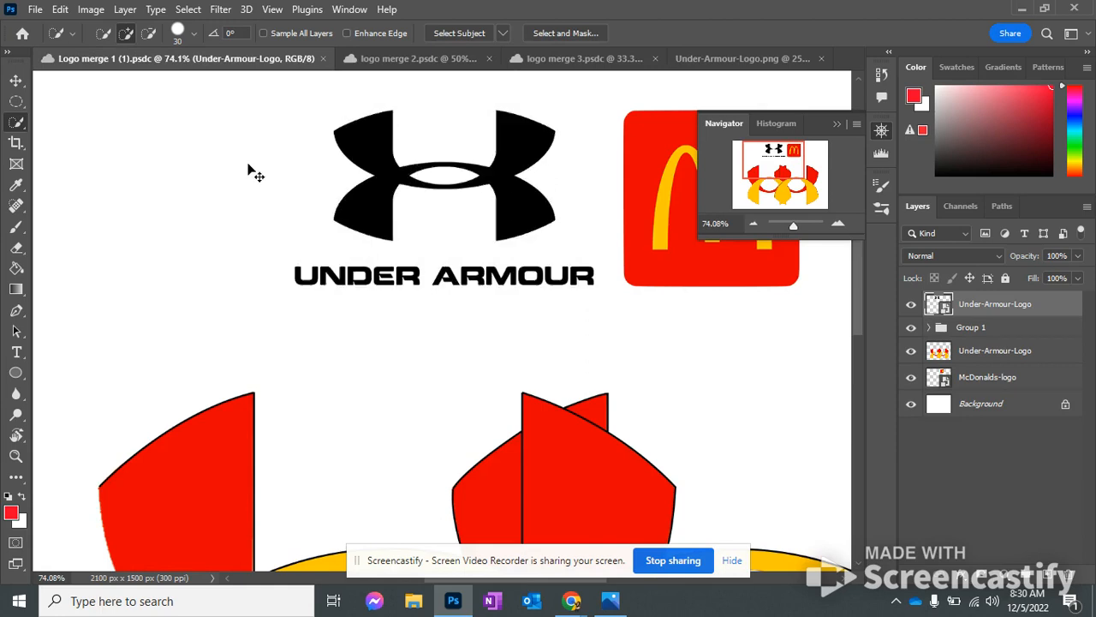
left_click_drag(796, 225, 794, 225)
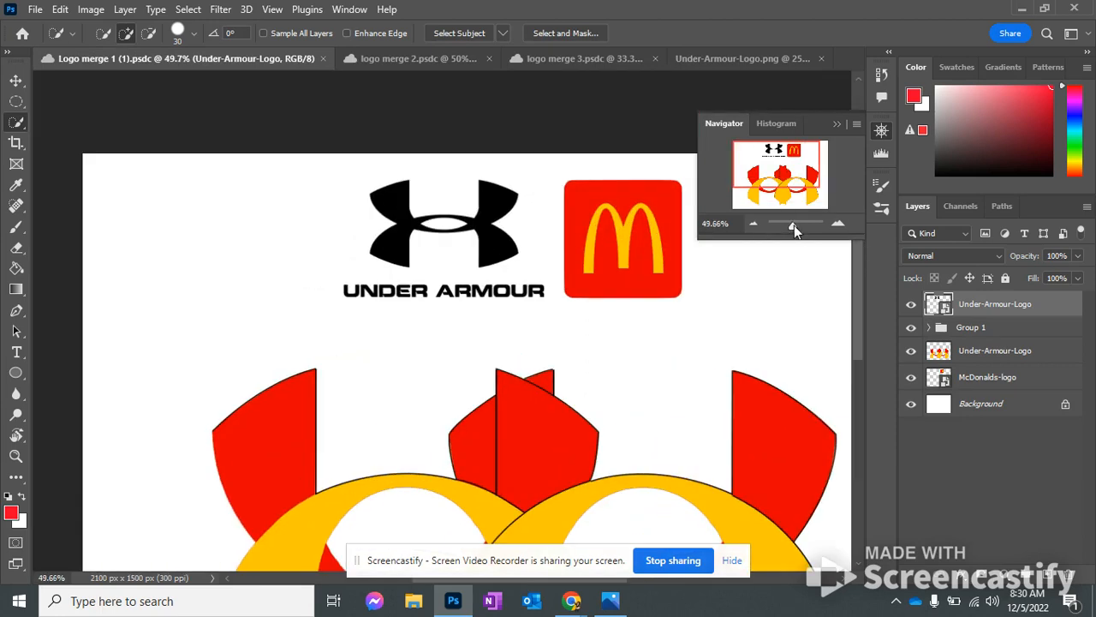
left_click_drag(795, 170, 795, 183)
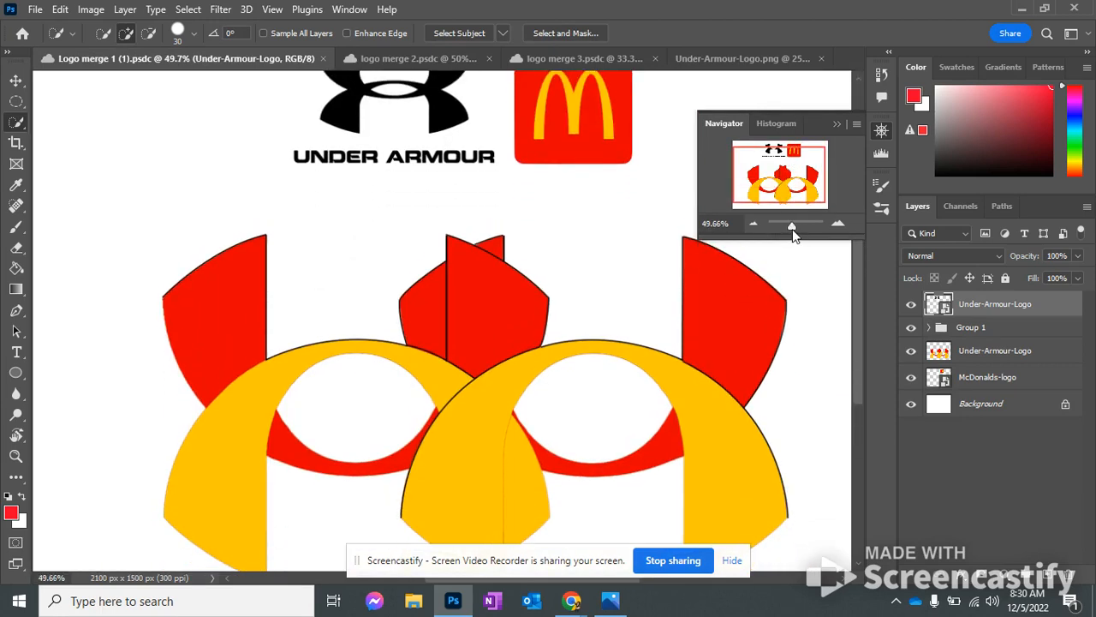
left_click_drag(790, 226, 789, 224)
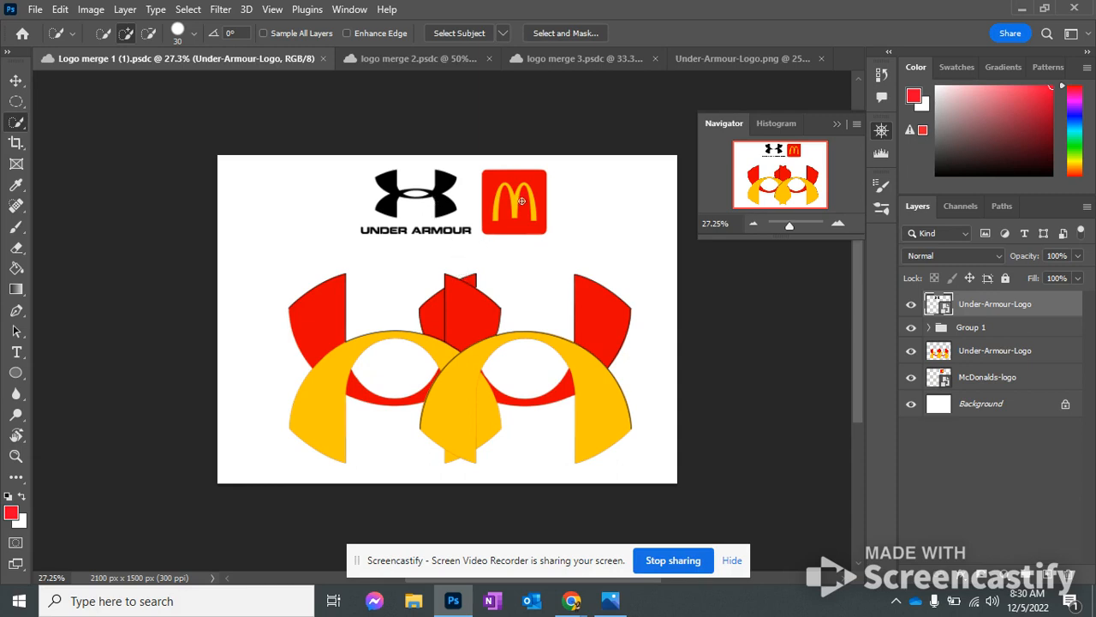
left_click(429, 62)
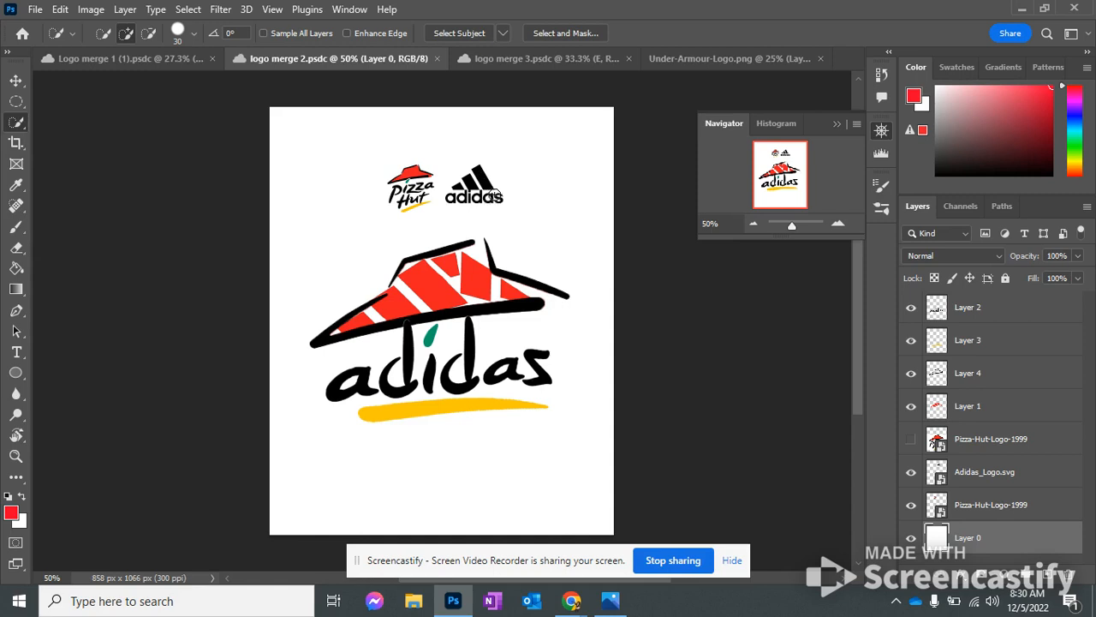
left_click(549, 65)
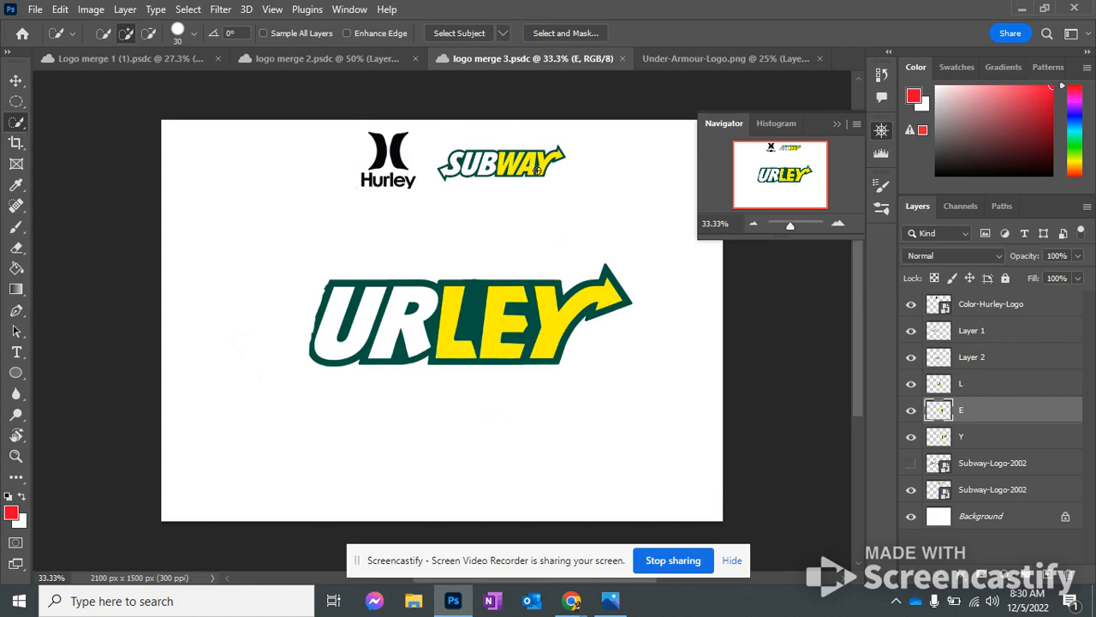
left_click(359, 66)
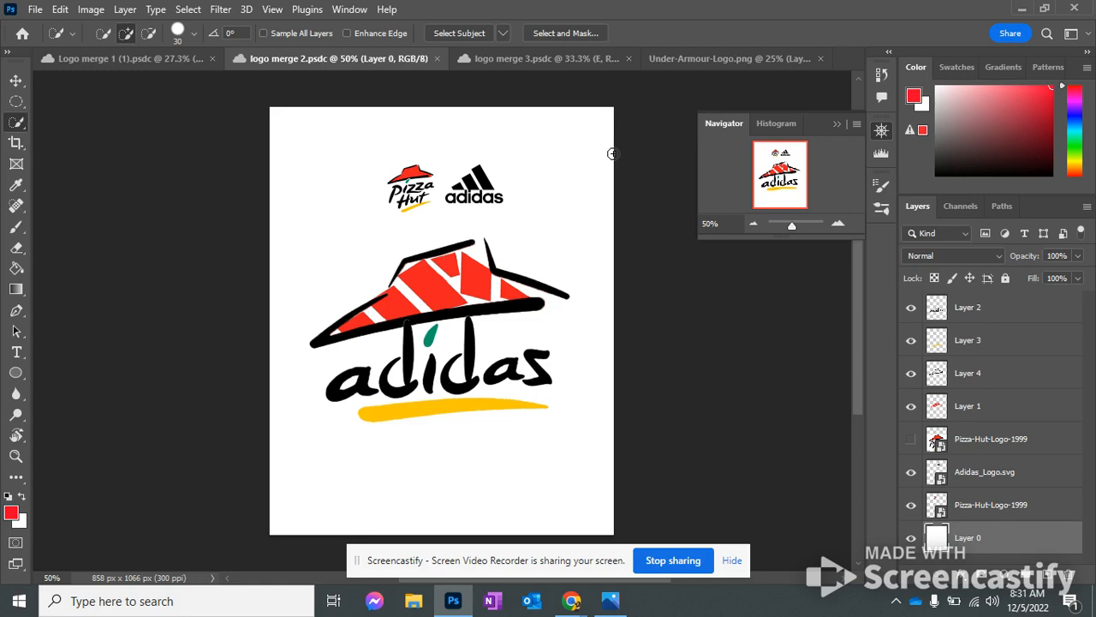
left_click(687, 62)
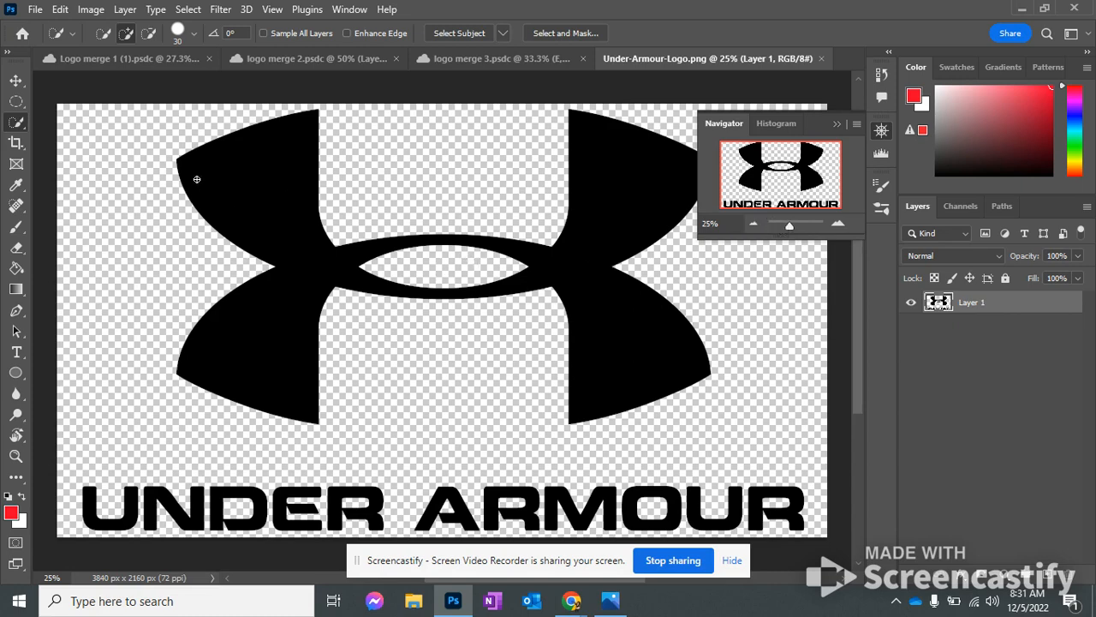
- Delete a large elliptical marquee area covering the left half of the Under Armour symbol and clear the selection
right_click(17, 124)
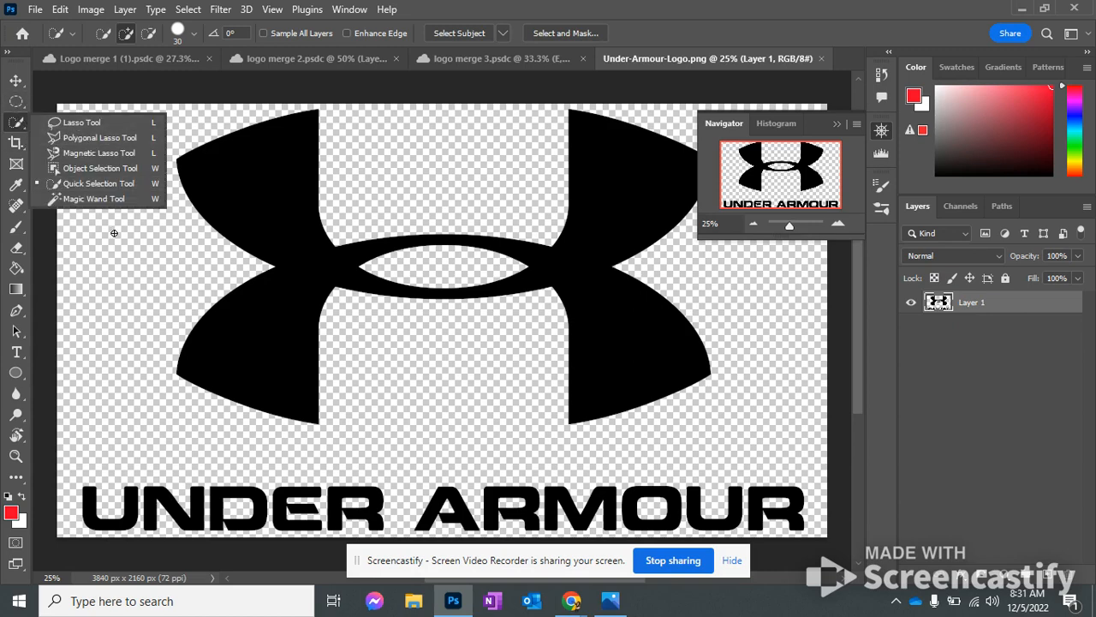
left_click(16, 104)
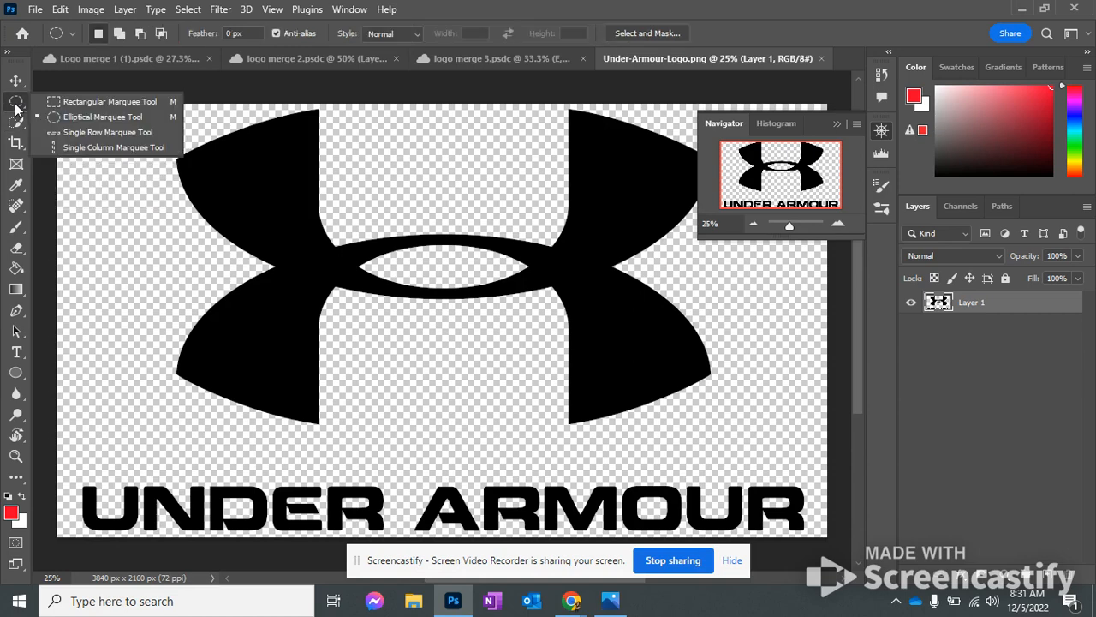
left_click(75, 118)
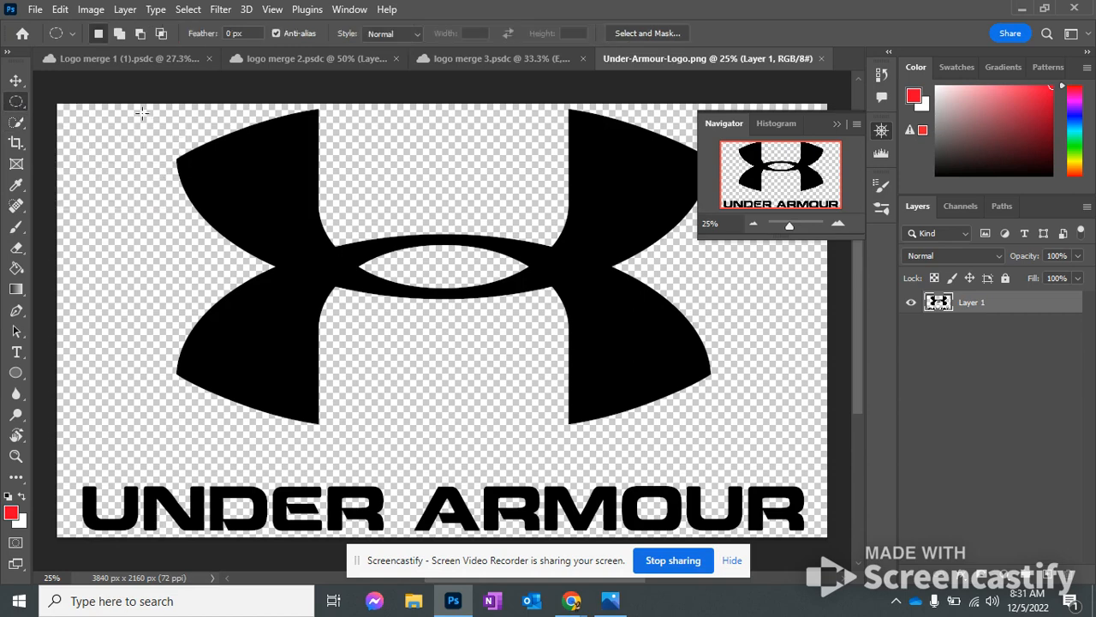
left_click_drag(144, 110, 468, 405)
key("Delete")
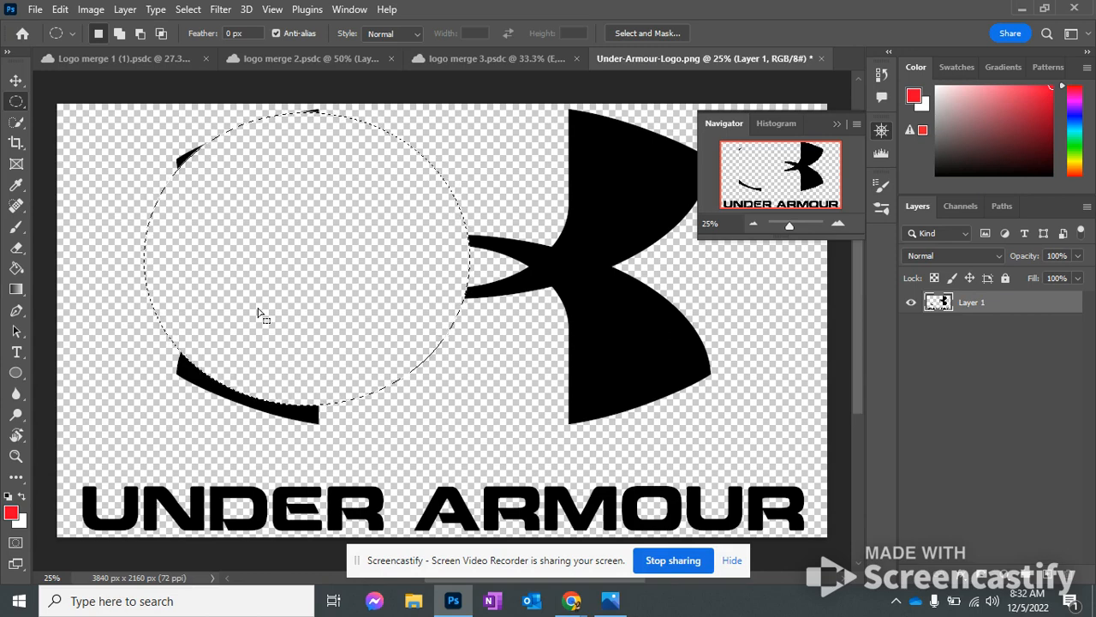
left_click(258, 313)
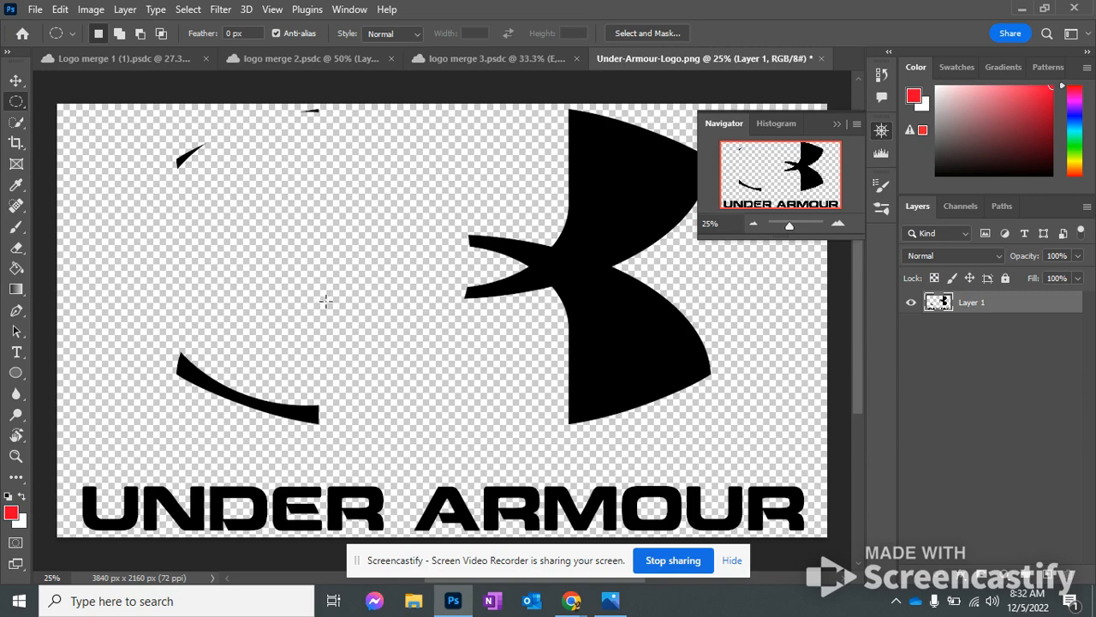
- Undo the elliptical deletion from the Under Armour symbol
key("ctrl+shift+d")
key("ctrl+z")
key("ctrl+z")
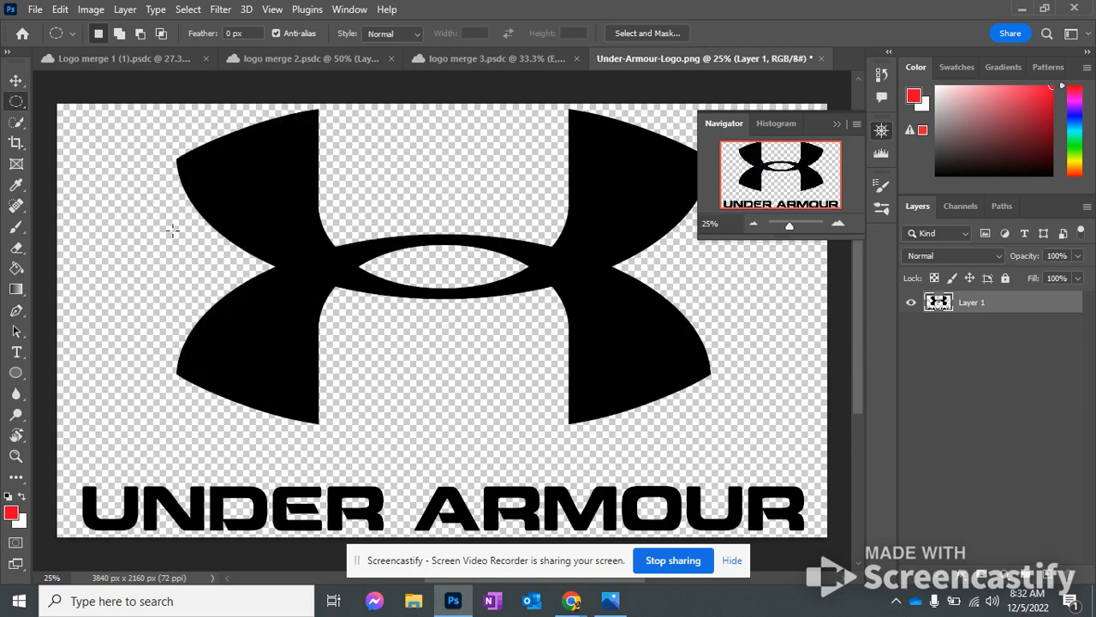
- Try deleting a wide rectangular marquee area across the middle of the symbol, undo it and clear the selection
right_click(18, 103)
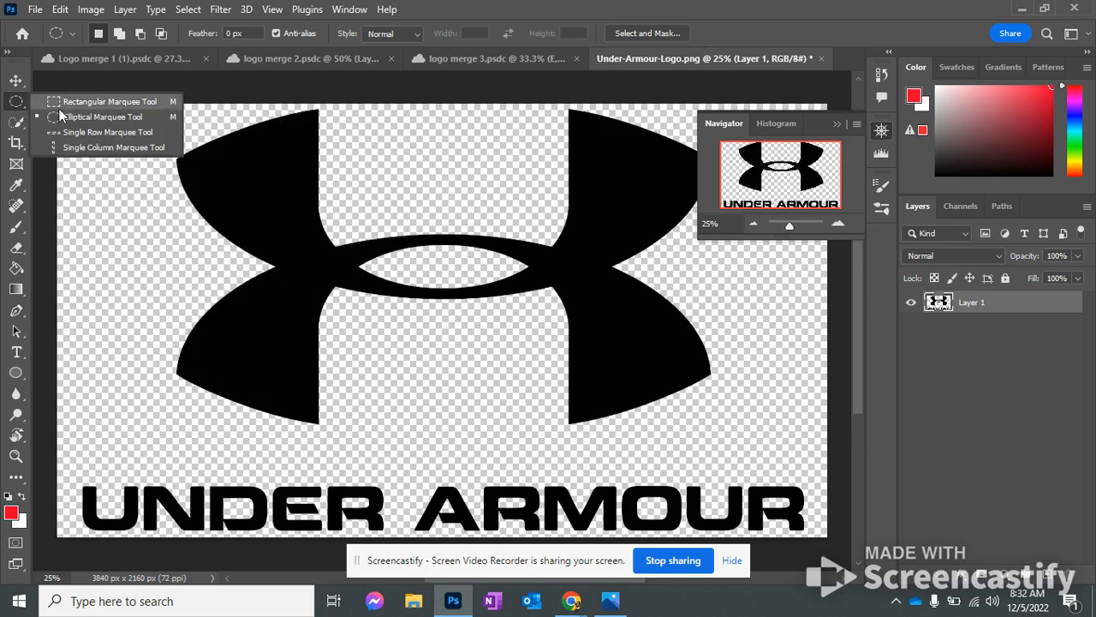
left_click(86, 102)
left_click_drag(149, 183, 662, 328)
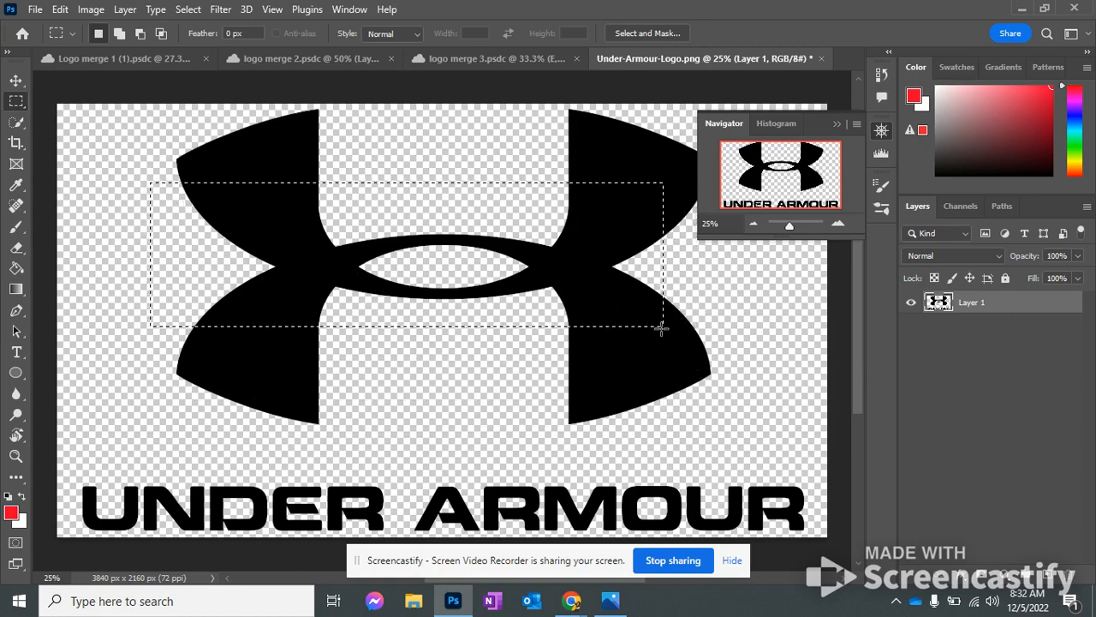
key("Delete")
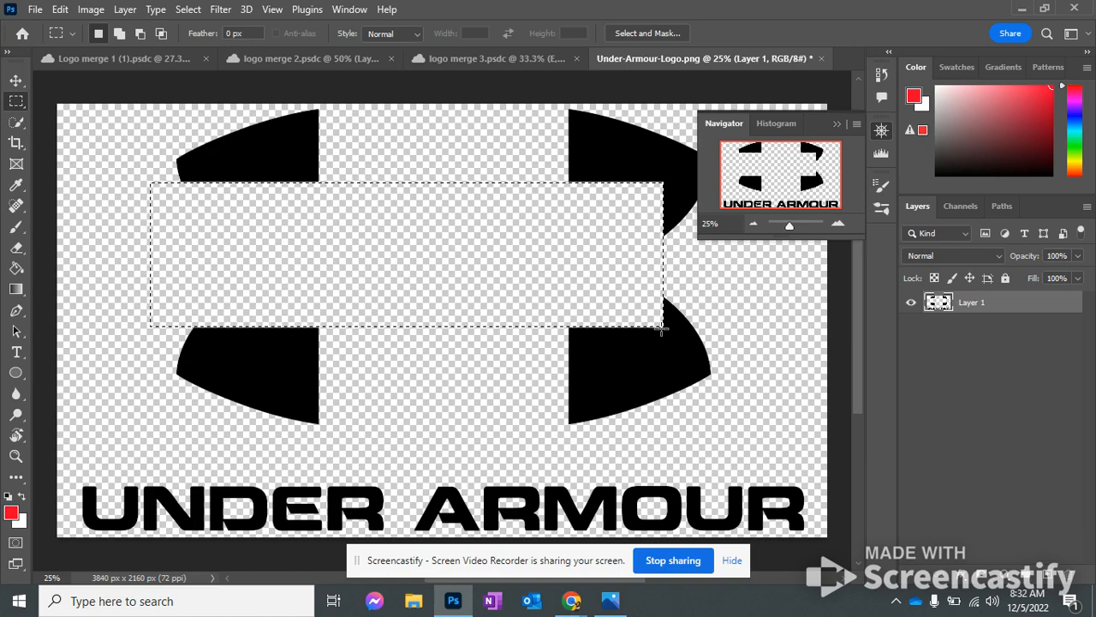
key("ctrl+z")
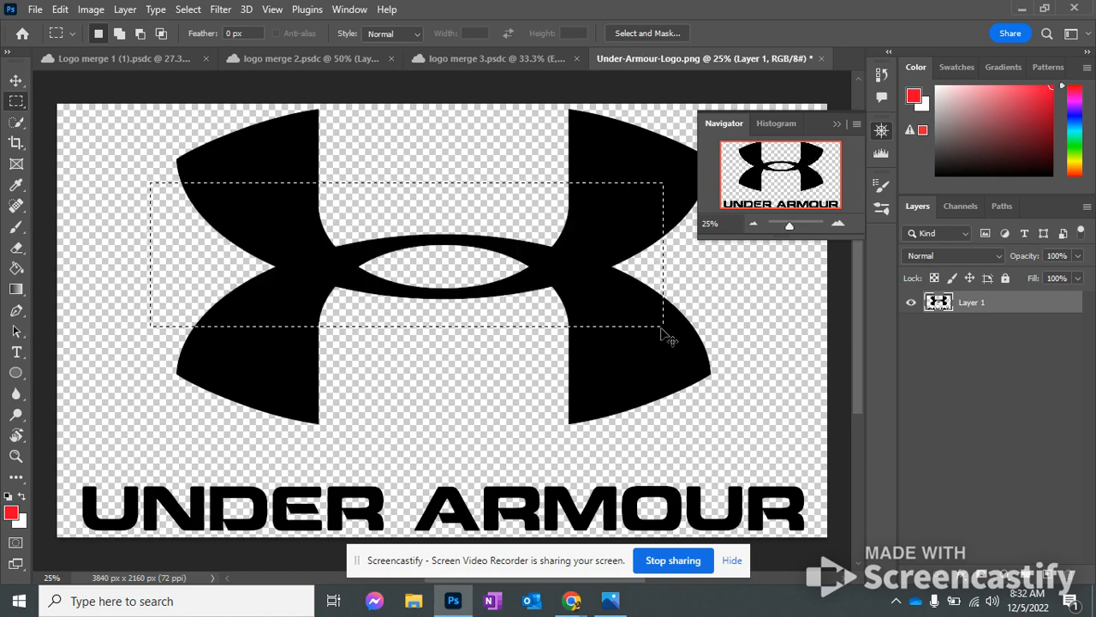
key("ctrl+d")
- Select the whole Under Armour symbol above the wordmark with the Object Selection Tool
left_click(15, 124)
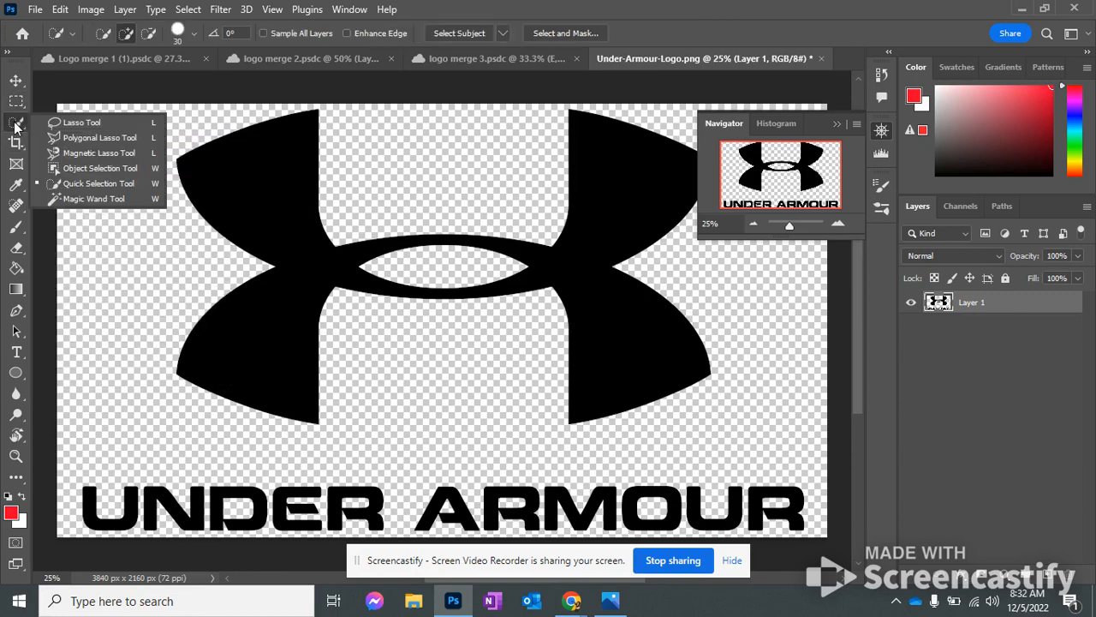
left_click(100, 168)
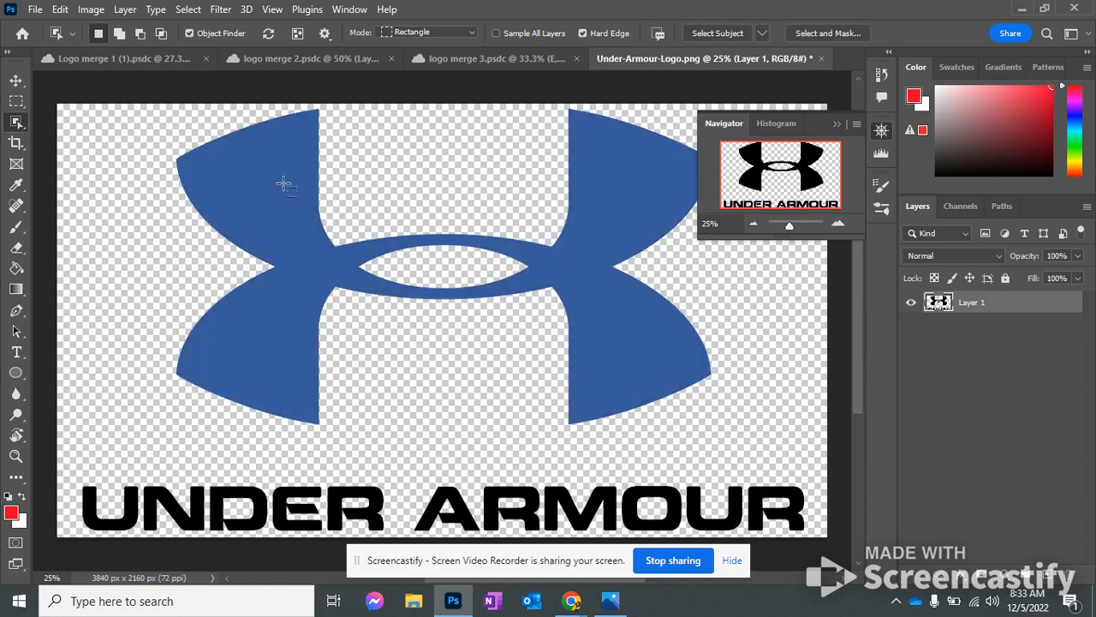
left_click(283, 183)
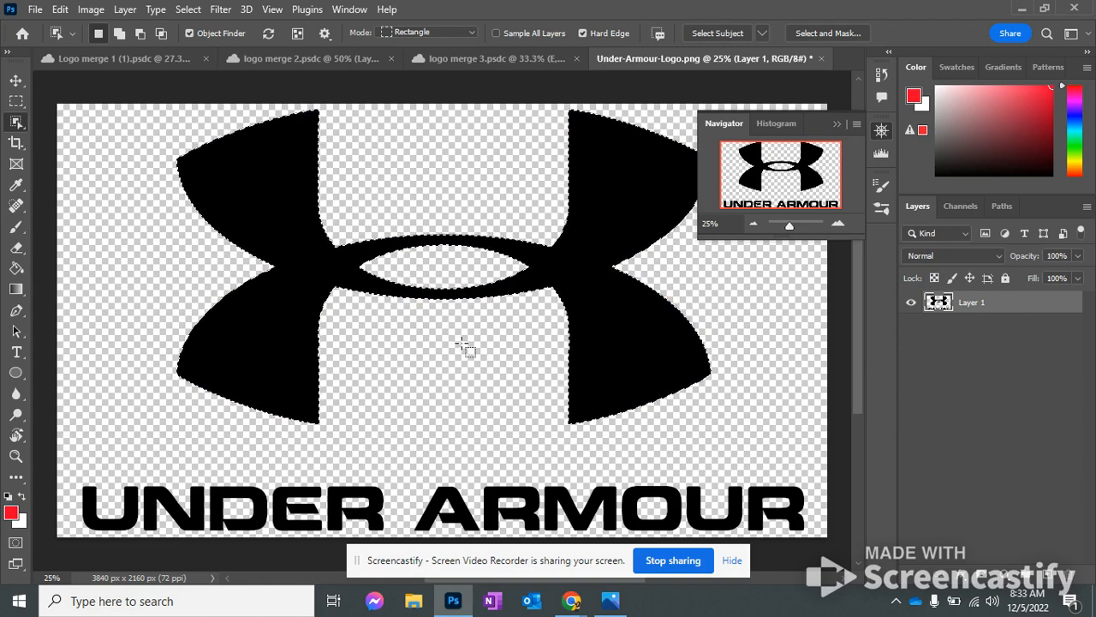
- Try deleting the selected symbol and deselecting, and undo both to restore the symbol and its selection
key("Delete")
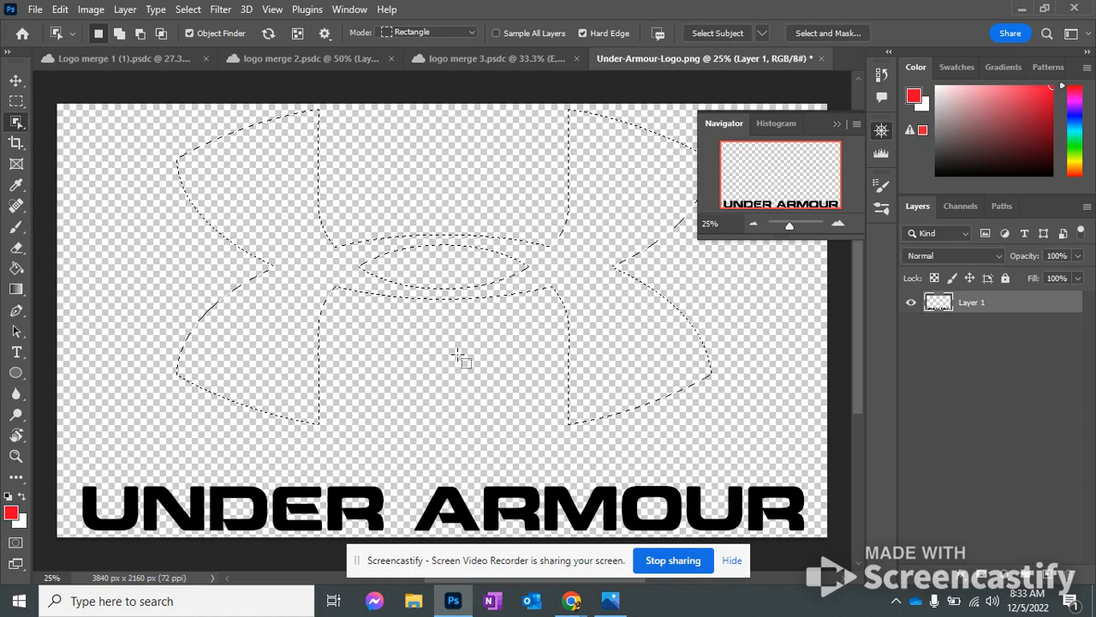
key("ctrl+d")
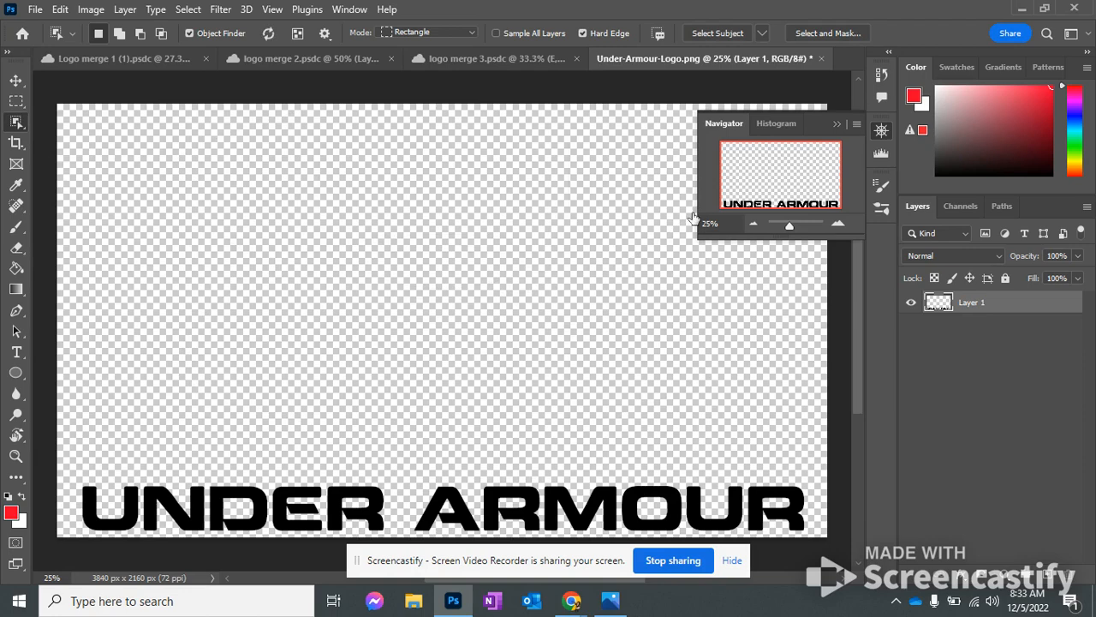
key("ctrl+z")
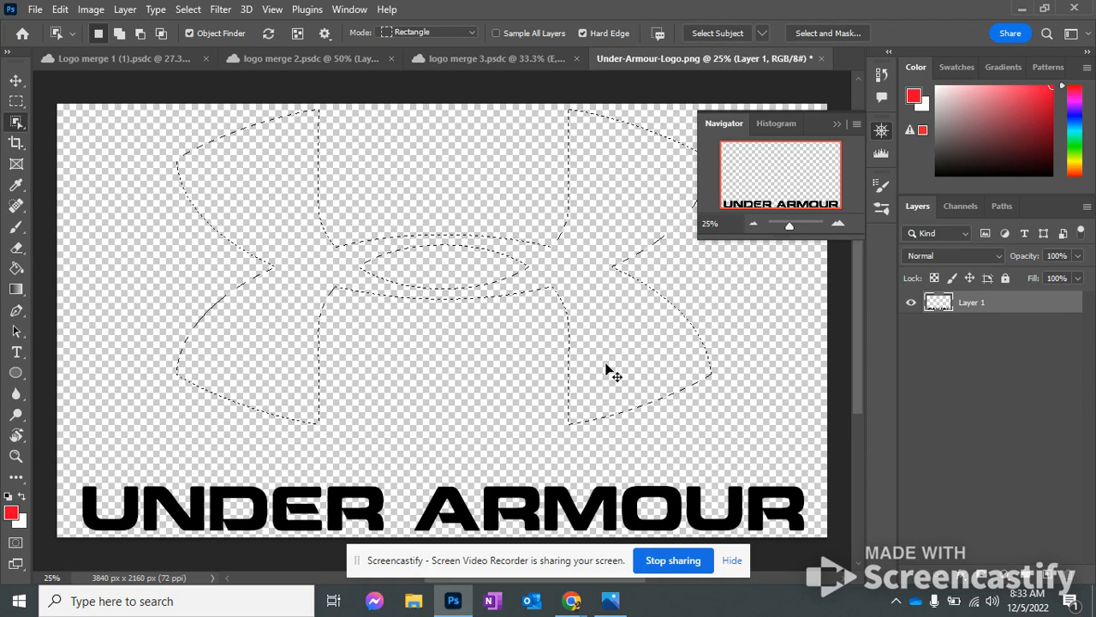
key("ctrl+z")
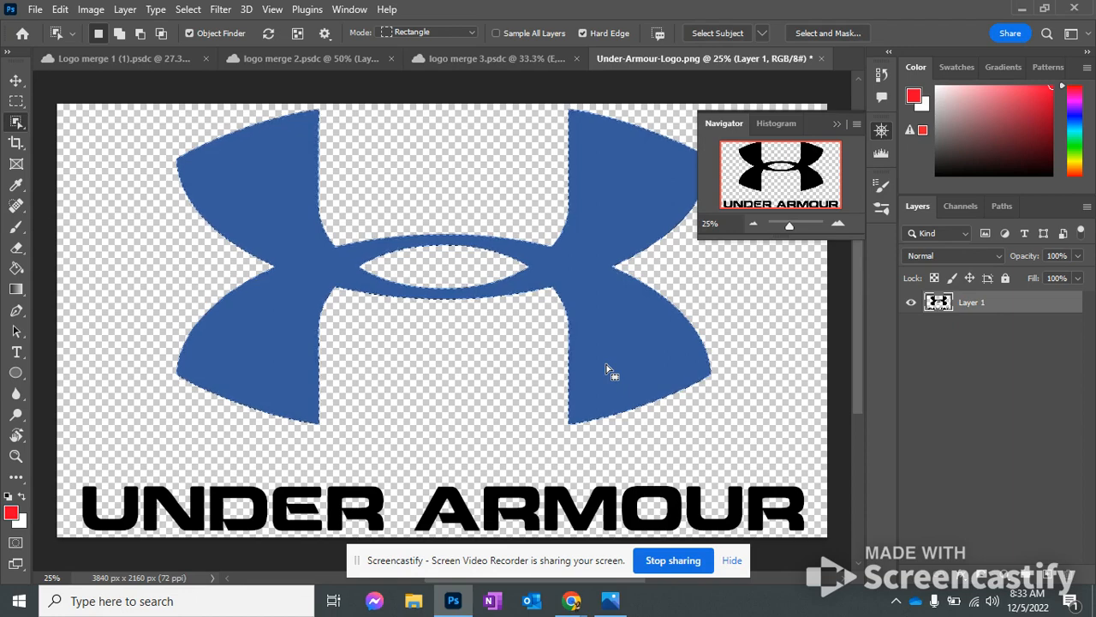
key("ctrl+z")
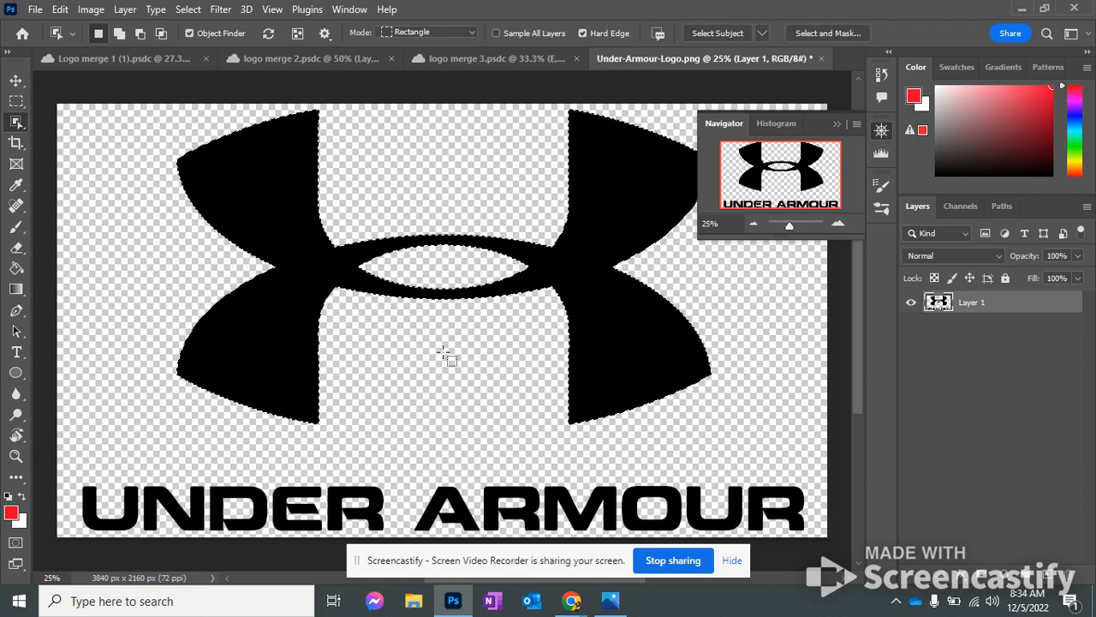
- Check the Logo merge 1 design and return to the Under-Armour-Logo.png document
left_click(146, 60)
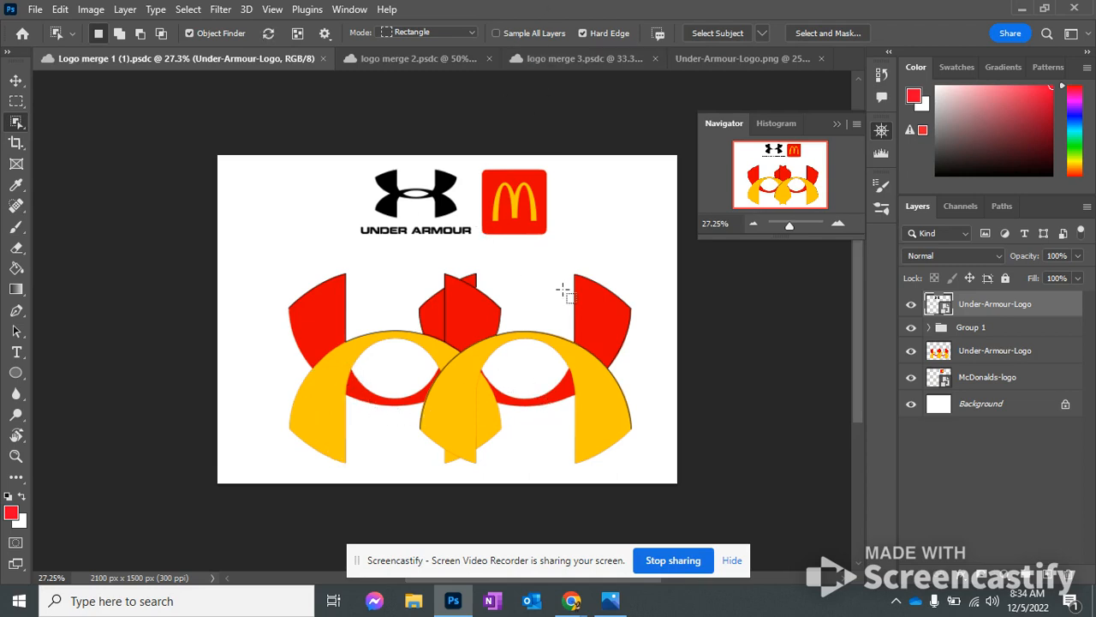
left_click(722, 59)
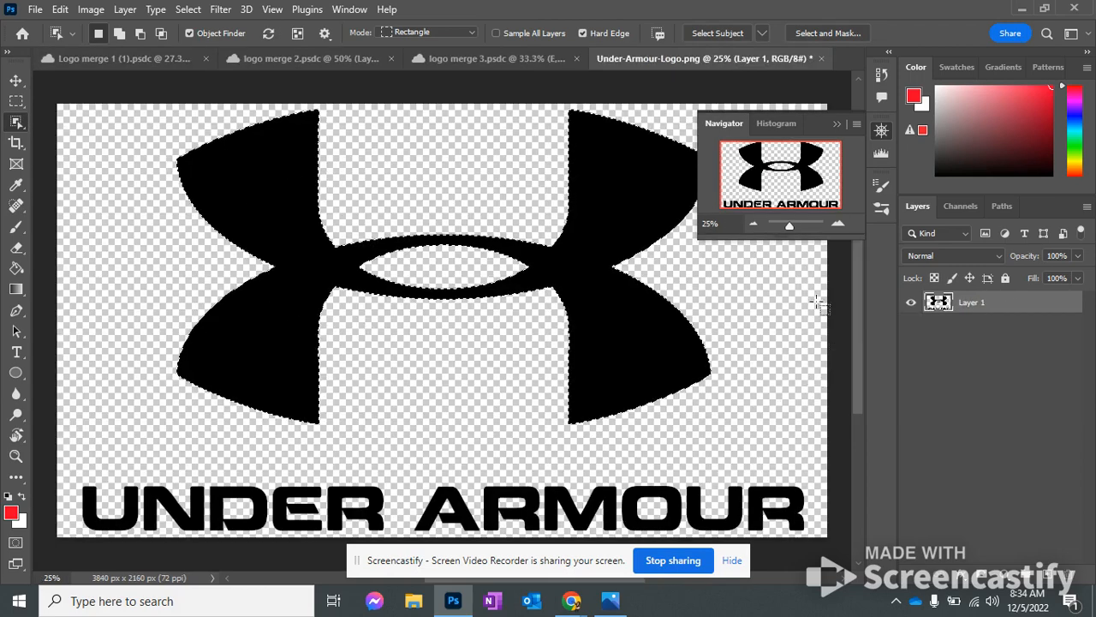
- Switch to the Quick Selection Tool and set its brush size to 61 px for working on the enlarged symbol
left_click_drag(791, 224, 794, 225)
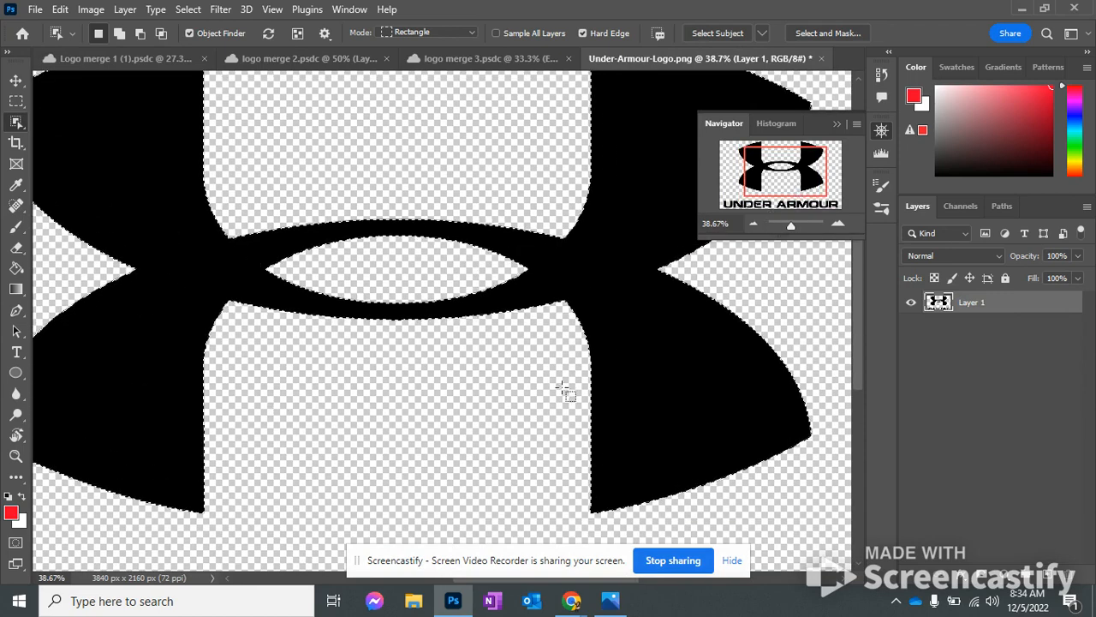
right_click(20, 124)
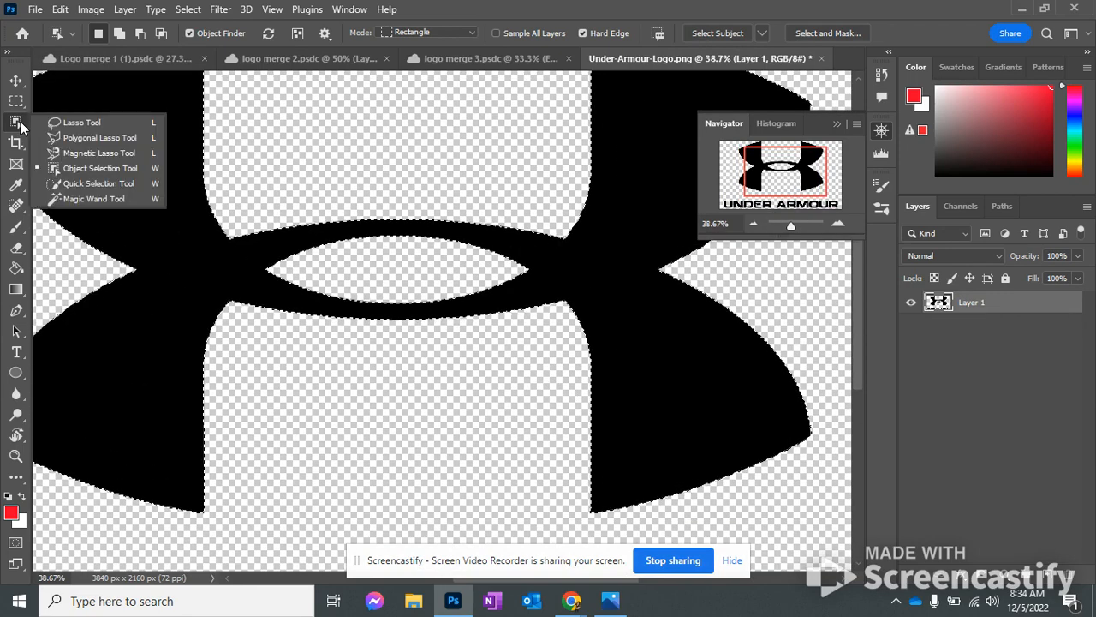
left_click(76, 184)
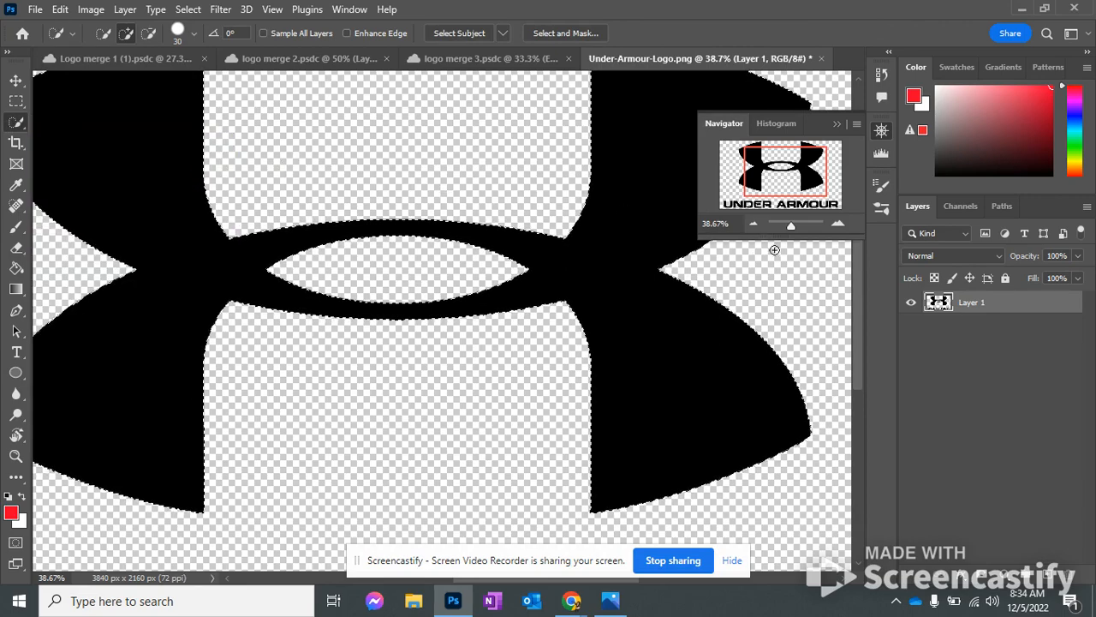
left_click_drag(774, 190, 770, 186)
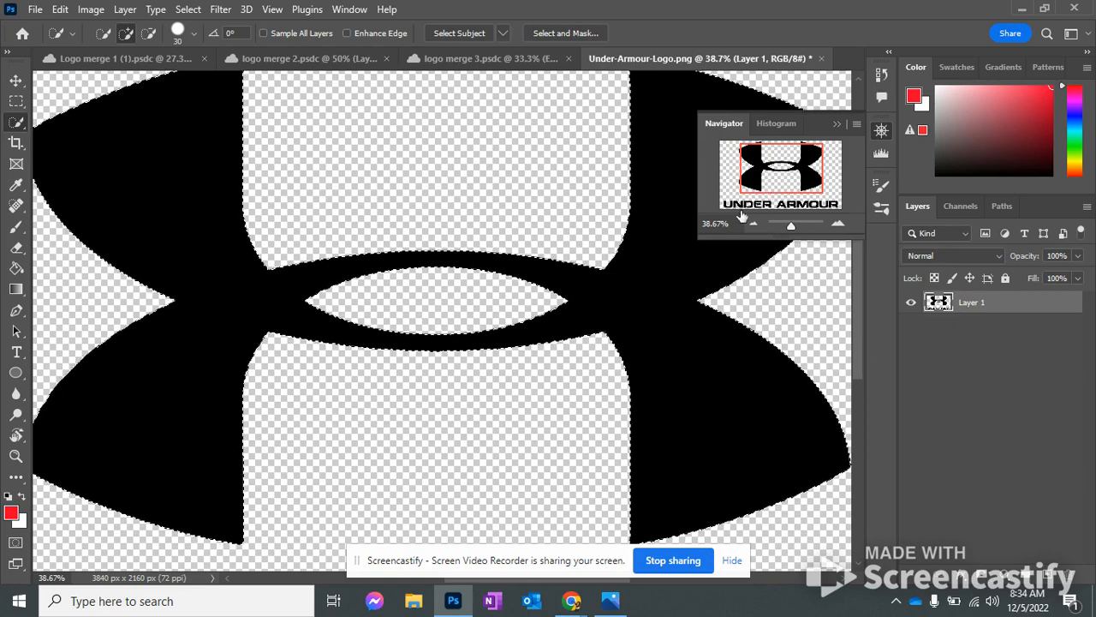
left_click(193, 35)
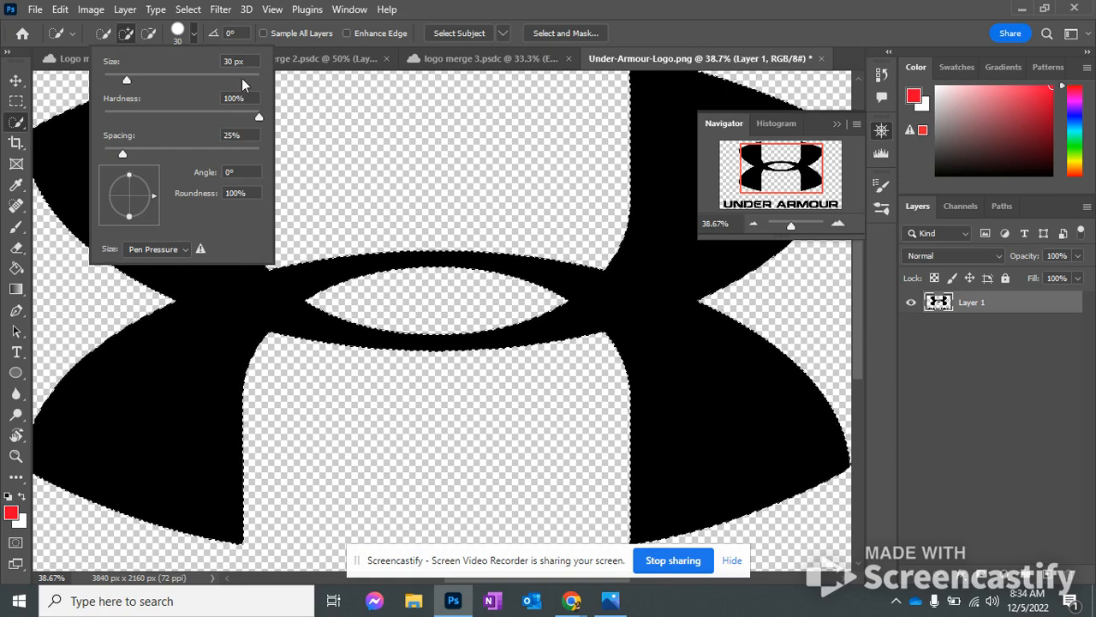
mouse_move(171, 80)
left_mouse_down()
mouse_move(126, 85)
mouse_move(145, 75)
mouse_move(242, 80)
mouse_move(122, 81)
mouse_move(150, 80)
left_mouse_up()
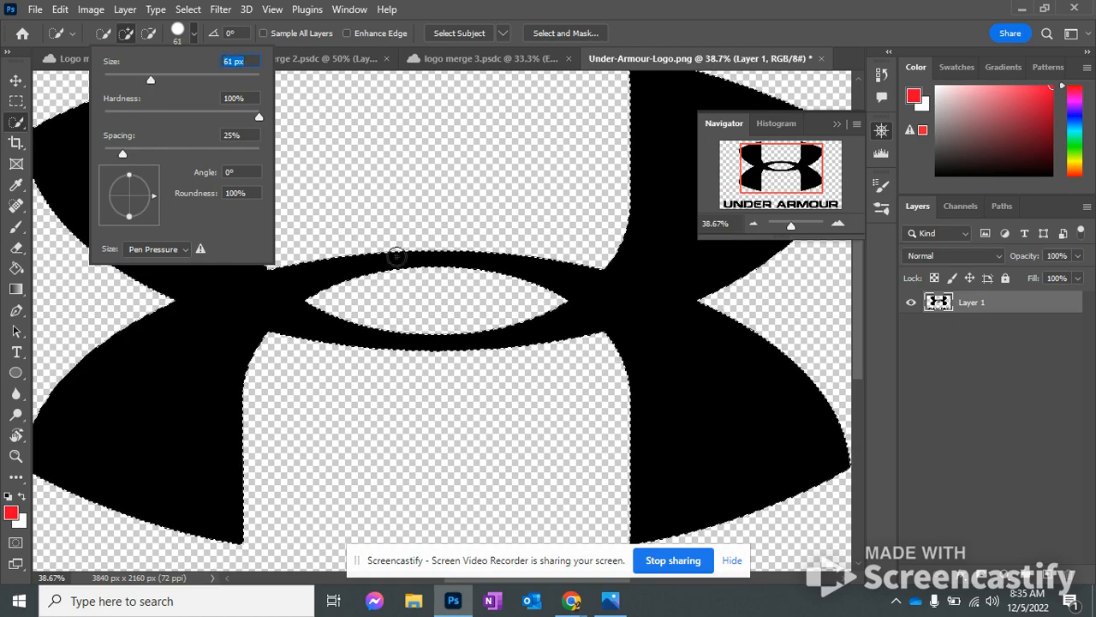
- Subtract both sides of the symbol from the selection, and reselect its lower arms and central ring with the Quick Selection Tool
left_click(194, 34)
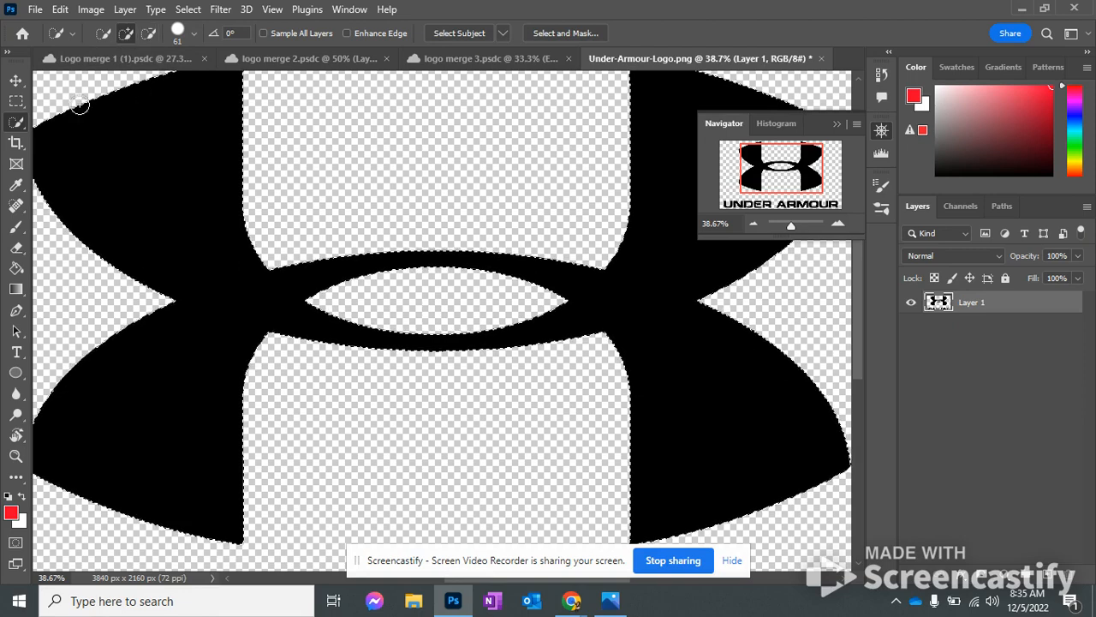
left_click(150, 34)
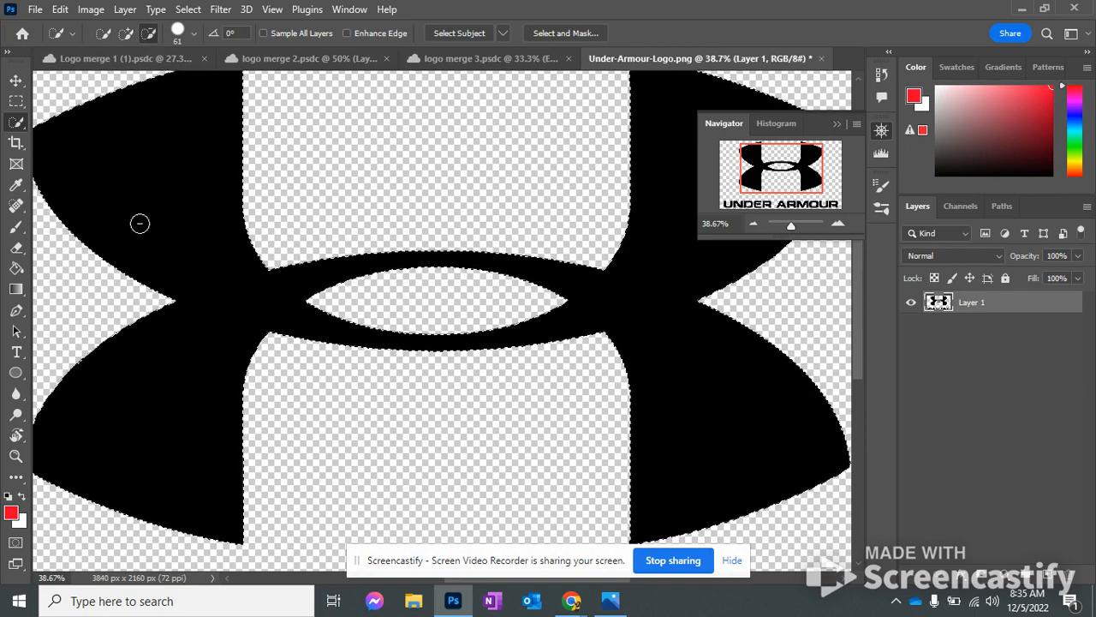
mouse_move(140, 224)
left_mouse_down()
mouse_move(163, 172)
mouse_move(232, 151)
mouse_move(210, 153)
left_mouse_up()
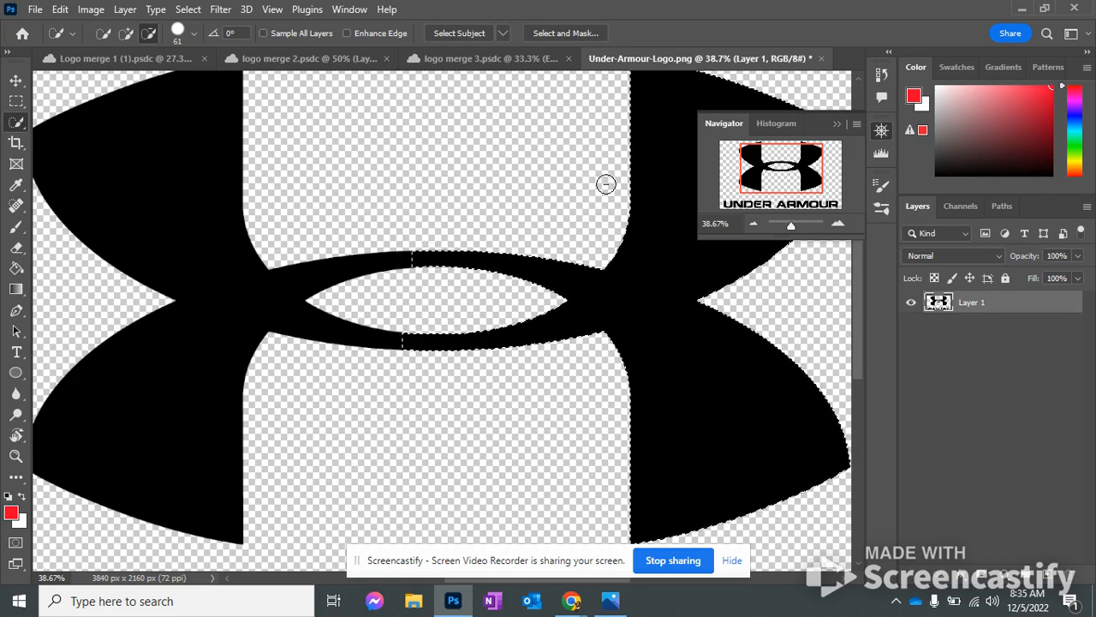
left_click_drag(607, 183, 683, 205)
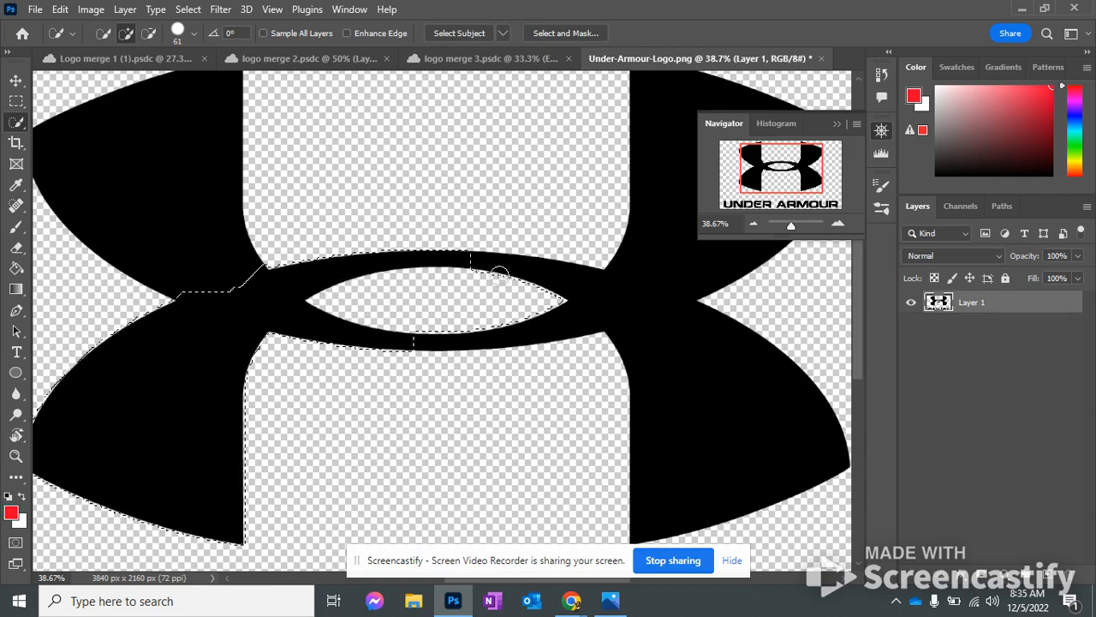
mouse_move(635, 358)
left_mouse_down()
mouse_move(717, 430)
mouse_move(476, 266)
mouse_move(671, 342)
mouse_move(651, 279)
mouse_move(638, 295)
mouse_move(612, 284)
mouse_move(662, 308)
left_mouse_up()
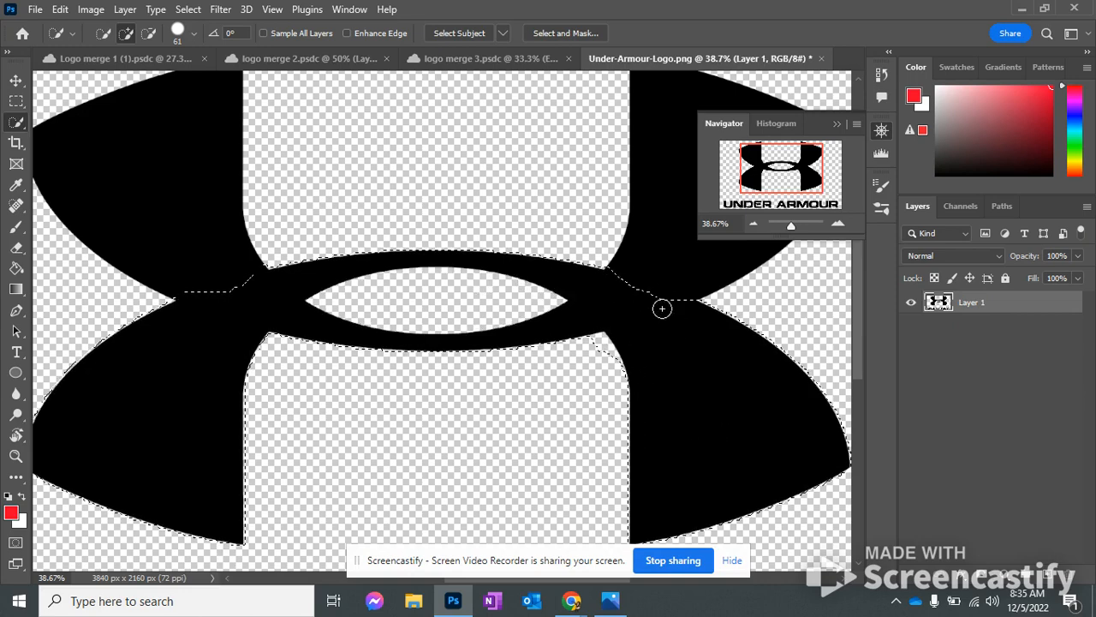
left_click_drag(615, 276, 634, 286)
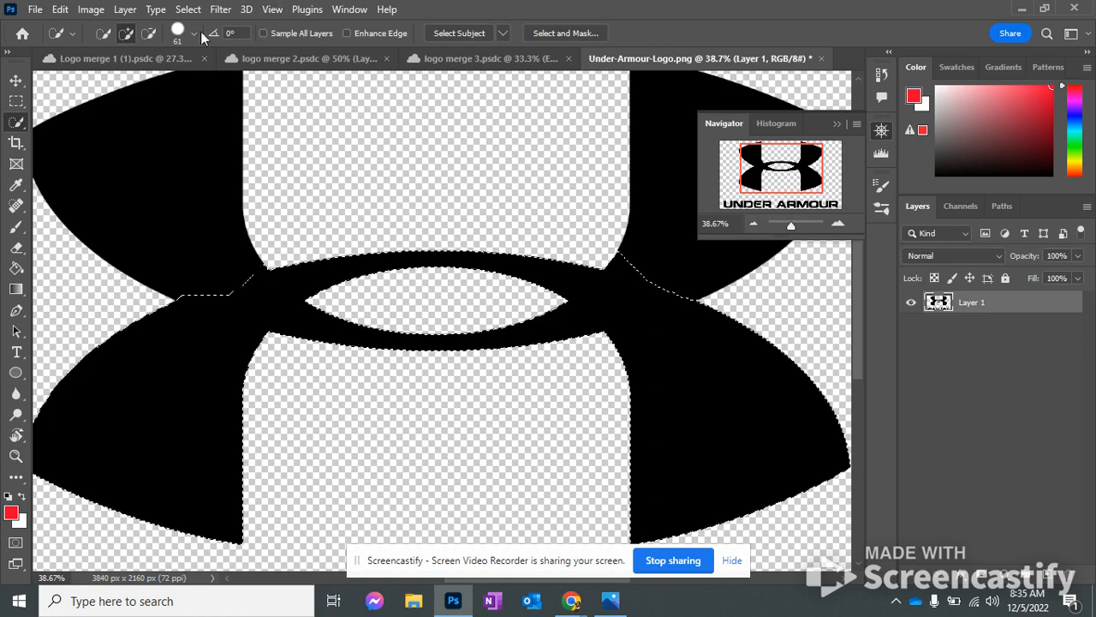
- Subtract the lower curve of the central ring from the selection, leaving only the lower arch selected
left_click(151, 32)
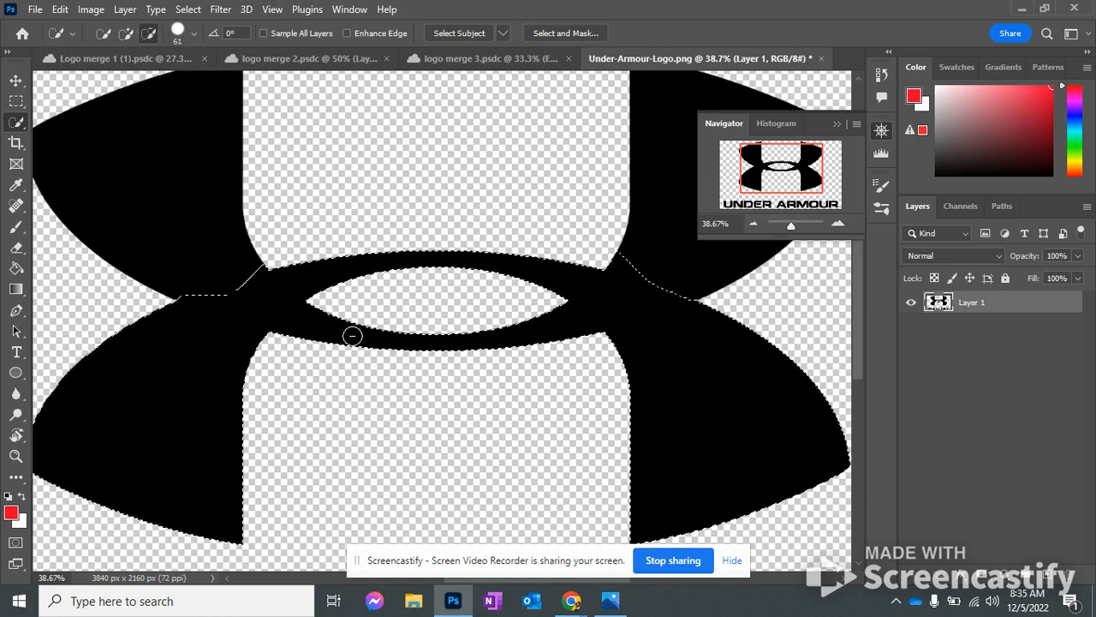
mouse_move(323, 316)
left_mouse_down()
mouse_move(286, 343)
mouse_move(400, 331)
mouse_move(412, 361)
mouse_move(431, 341)
mouse_move(460, 344)
mouse_move(467, 332)
mouse_move(501, 352)
mouse_move(519, 330)
left_mouse_up()
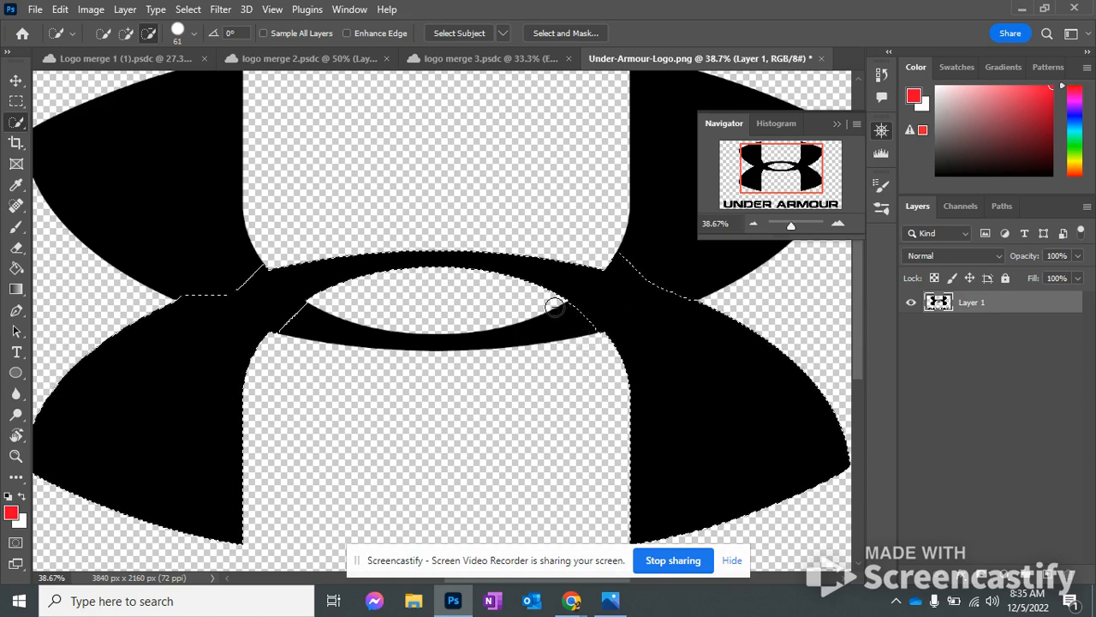
left_click_drag(555, 306, 519, 392)
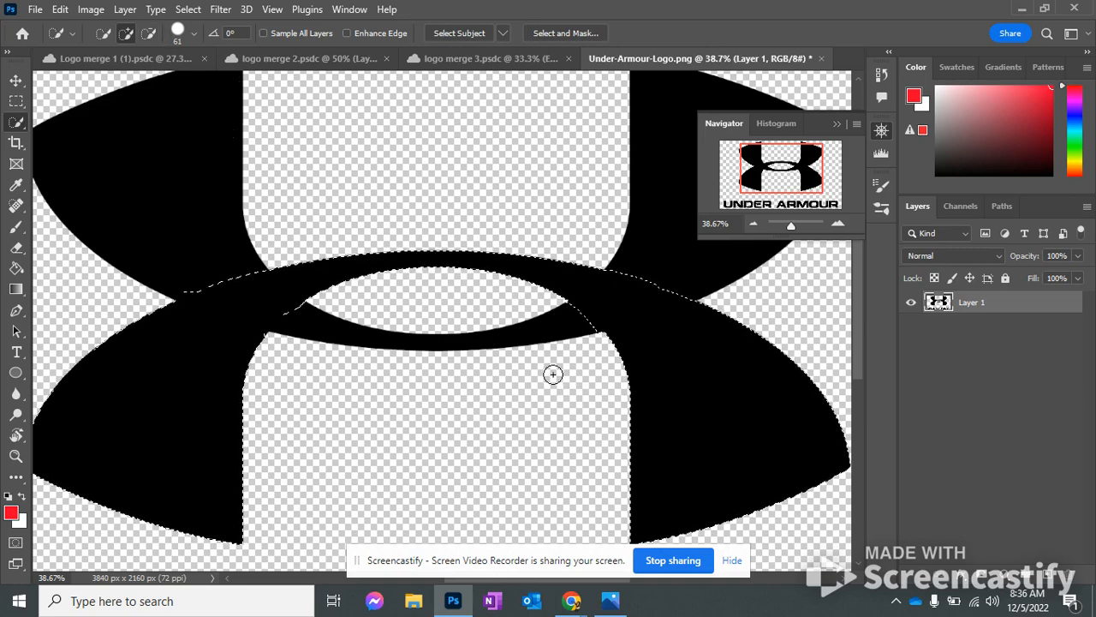
left_click(152, 37)
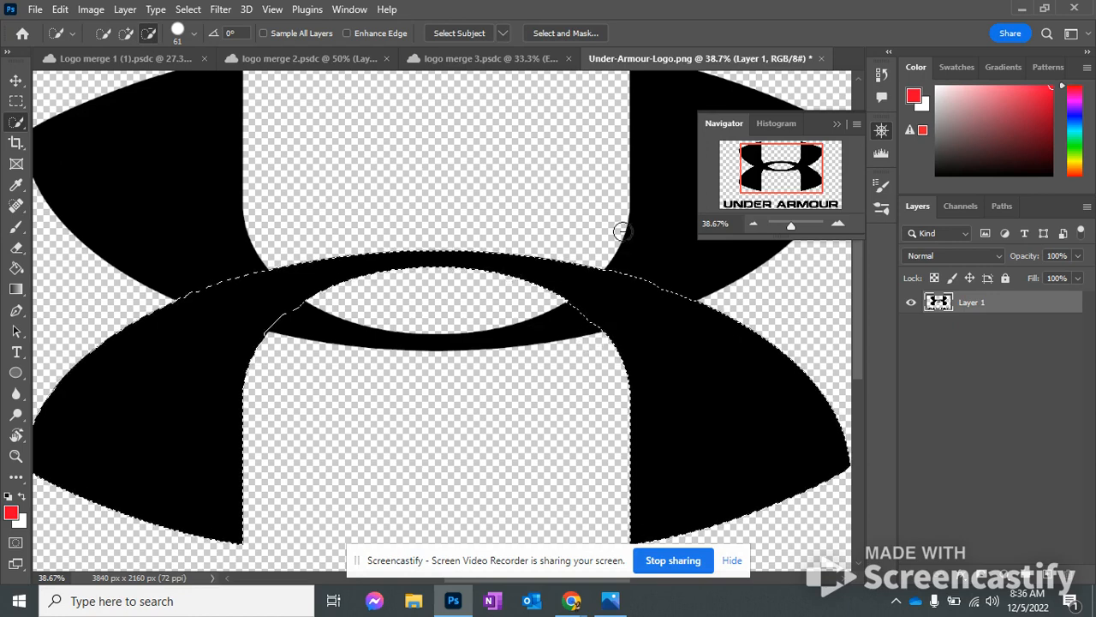
left_click_drag(791, 228, 791, 227)
left_click(799, 184)
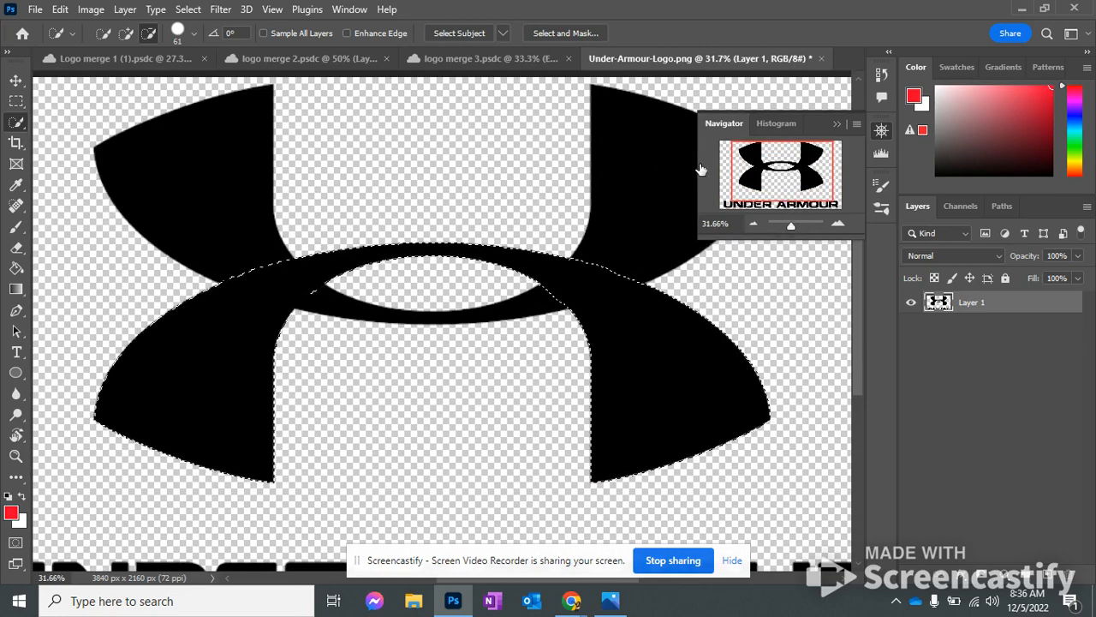
left_click(183, 11)
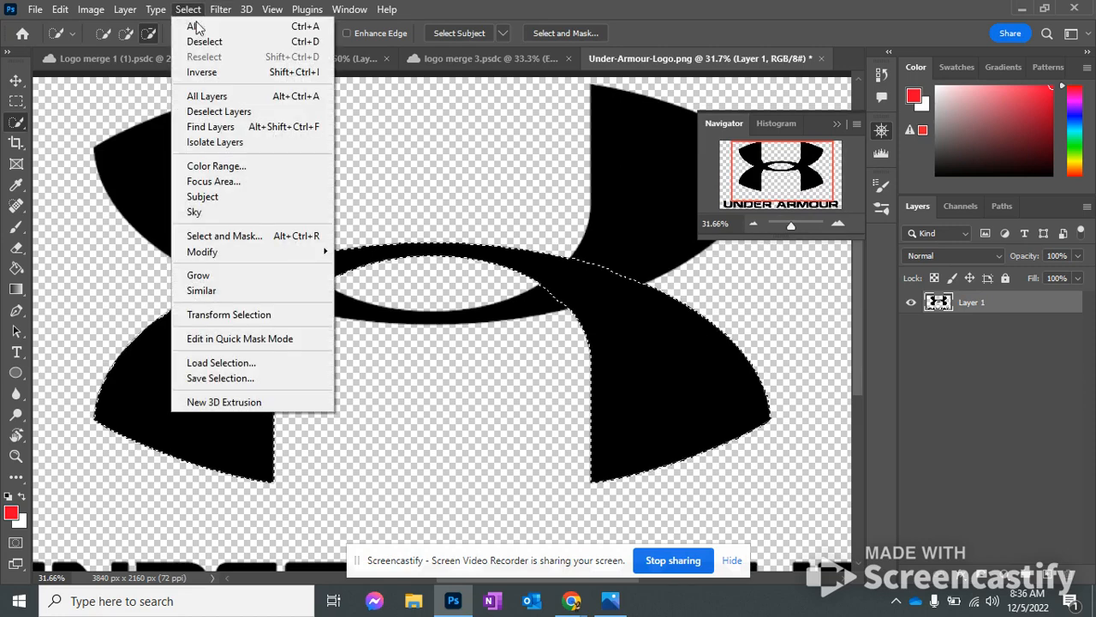
left_click(239, 378)
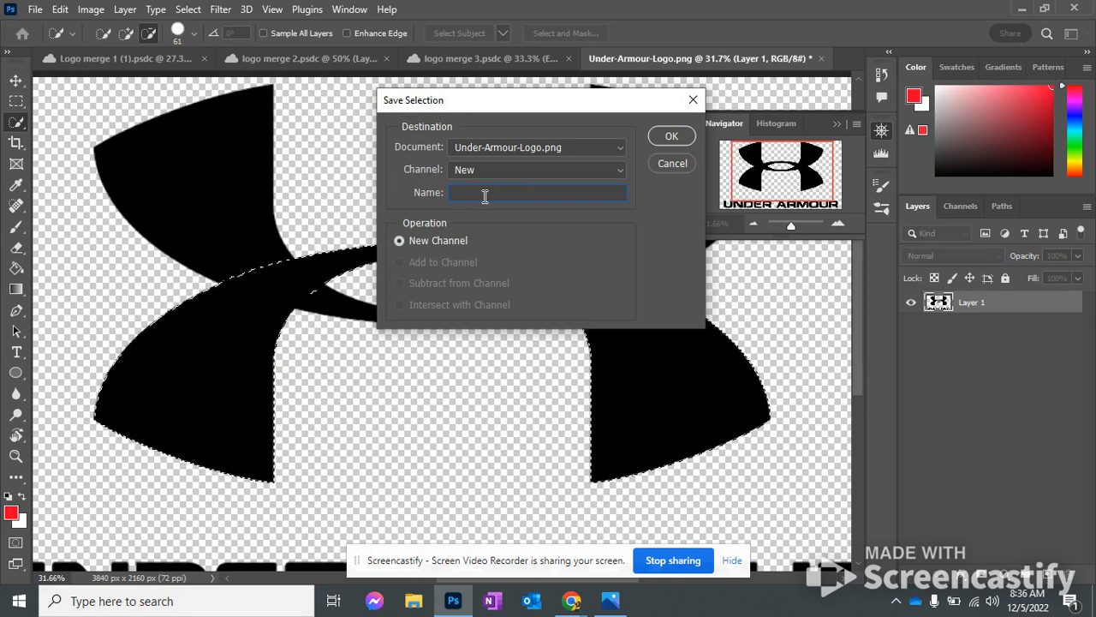
left_click(670, 168)
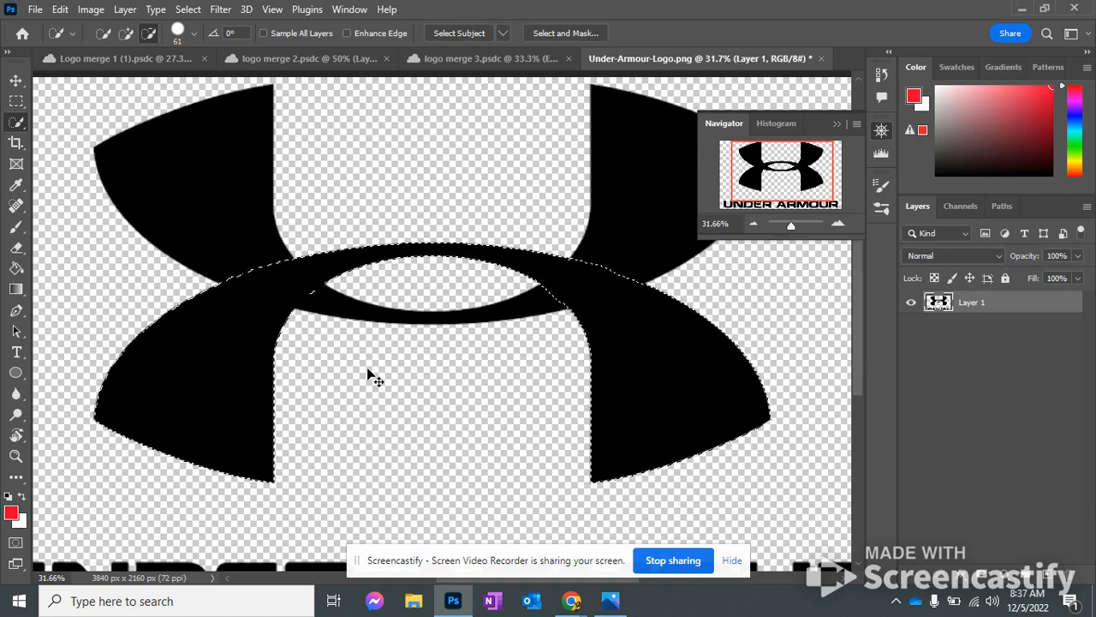
- Copy the selected lower arch to a new layer and hide Layer 1
key("ctrl+j")
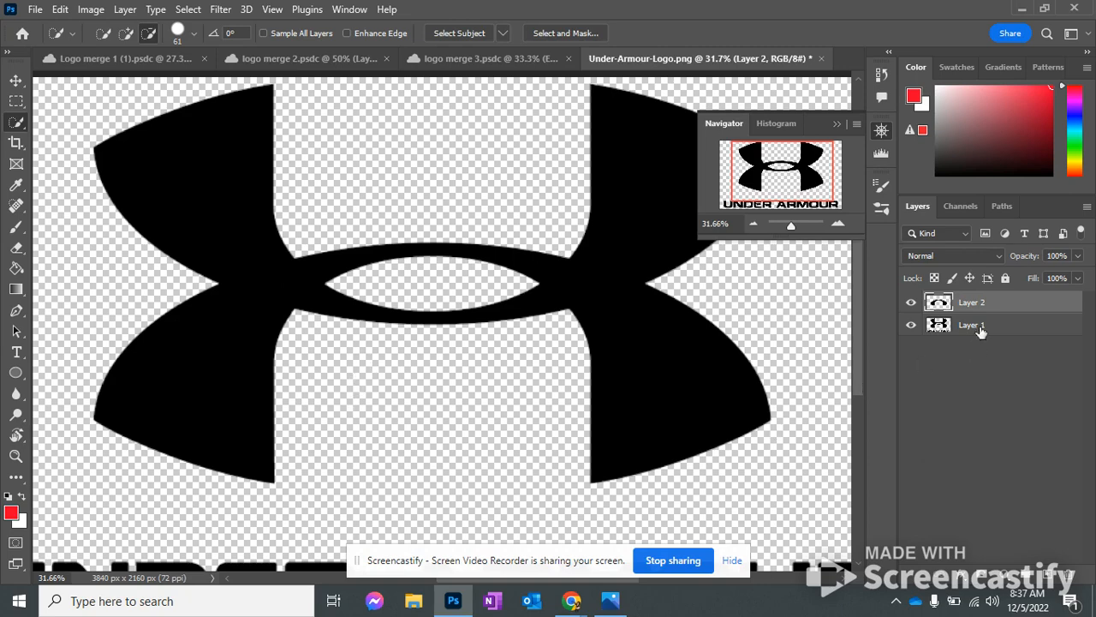
left_click(913, 327)
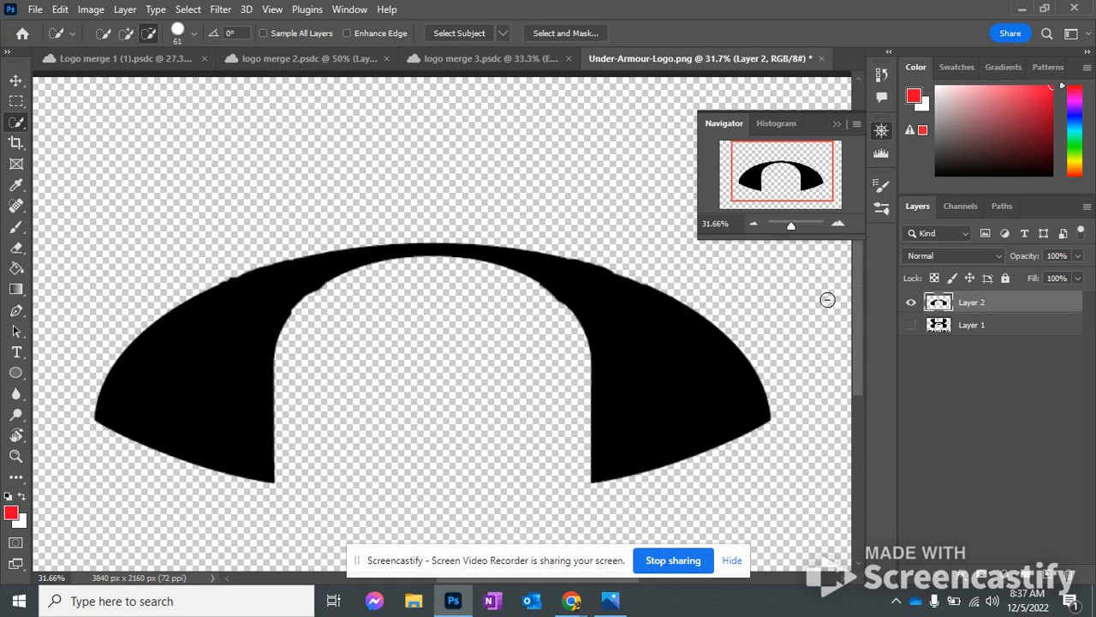
- Erase the jagged bumps along the inner and outer edges where the copied arch meets its right arm
left_click_drag(792, 226, 795, 225)
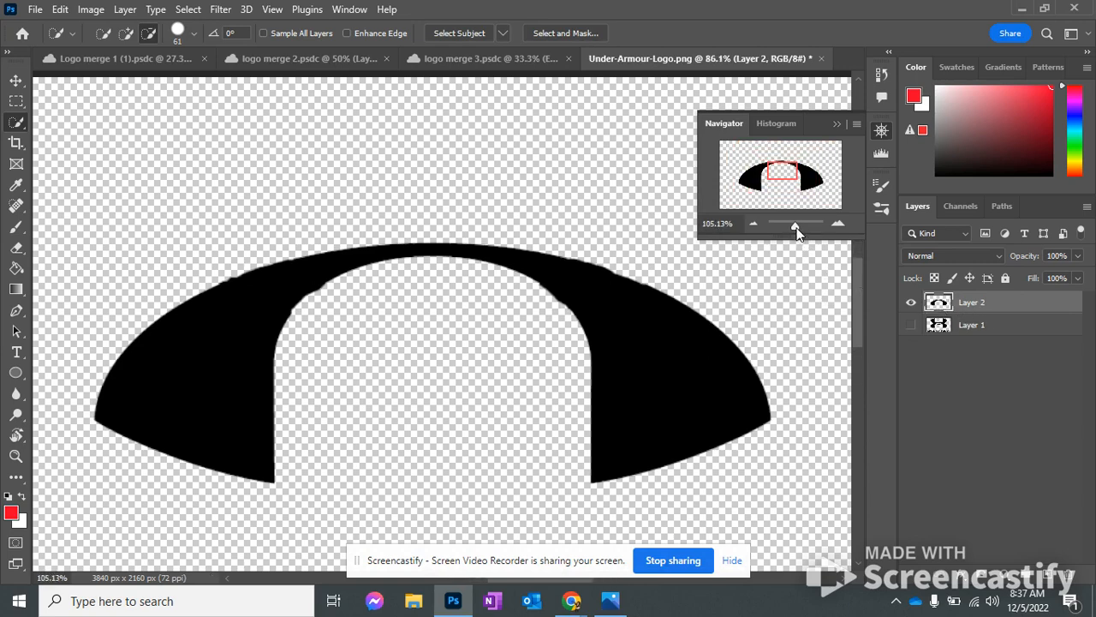
mouse_move(789, 173)
left_mouse_down()
mouse_move(817, 177)
mouse_move(802, 168)
left_mouse_up()
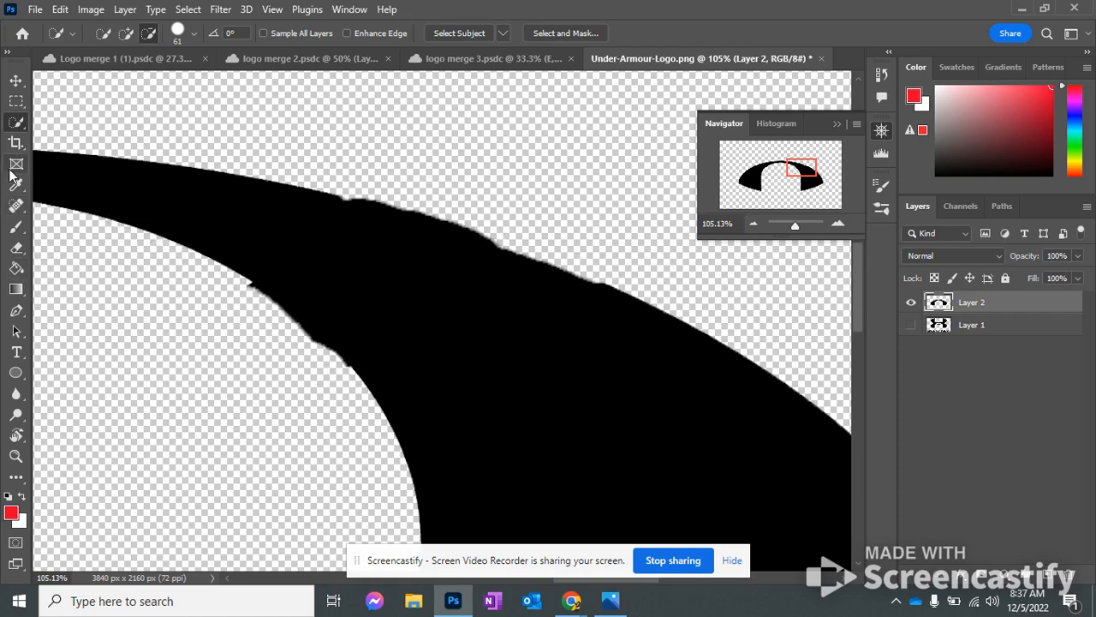
left_click(15, 248)
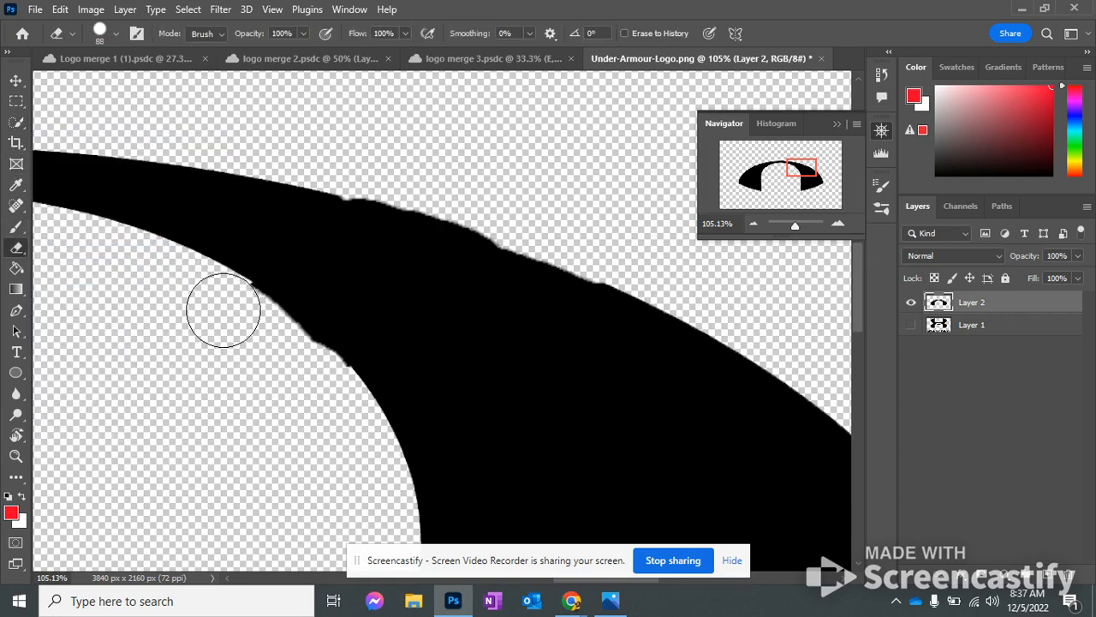
mouse_move(245, 324)
left_mouse_down()
mouse_move(219, 304)
mouse_move(335, 399)
left_mouse_up()
mouse_move(311, 172)
left_mouse_down()
mouse_move(325, 160)
mouse_move(439, 194)
left_mouse_up()
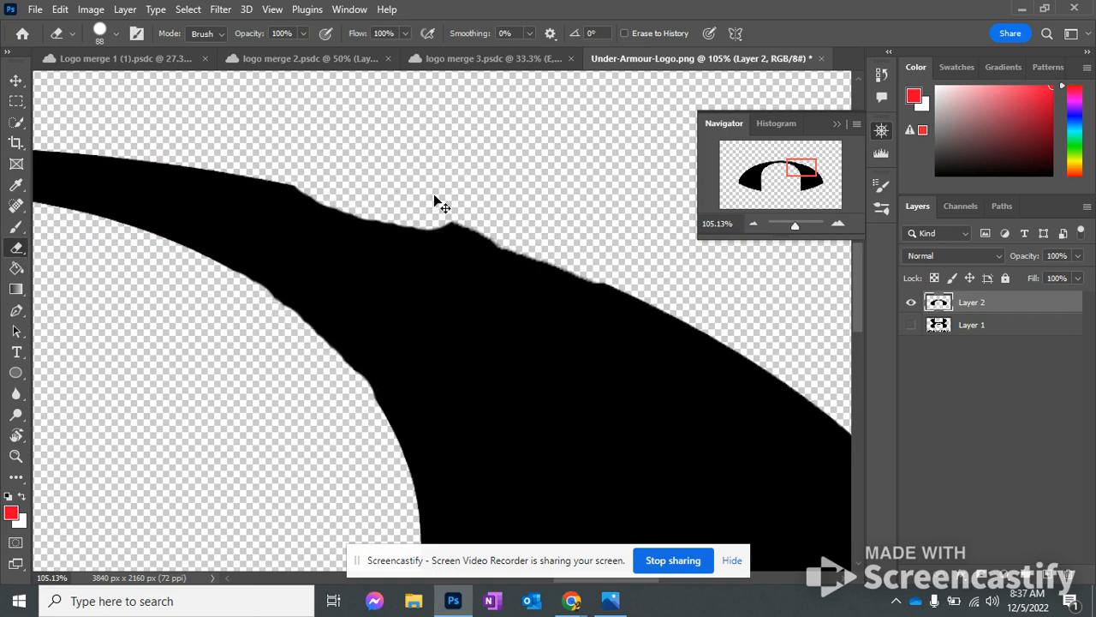
key("ctrl+z")
mouse_move(361, 158)
left_mouse_down()
mouse_move(571, 232)
mouse_move(502, 217)
left_mouse_up()
- Sample black from the arch and smooth its right inner and outer edges with Brush Tool strokes
left_click(15, 191)
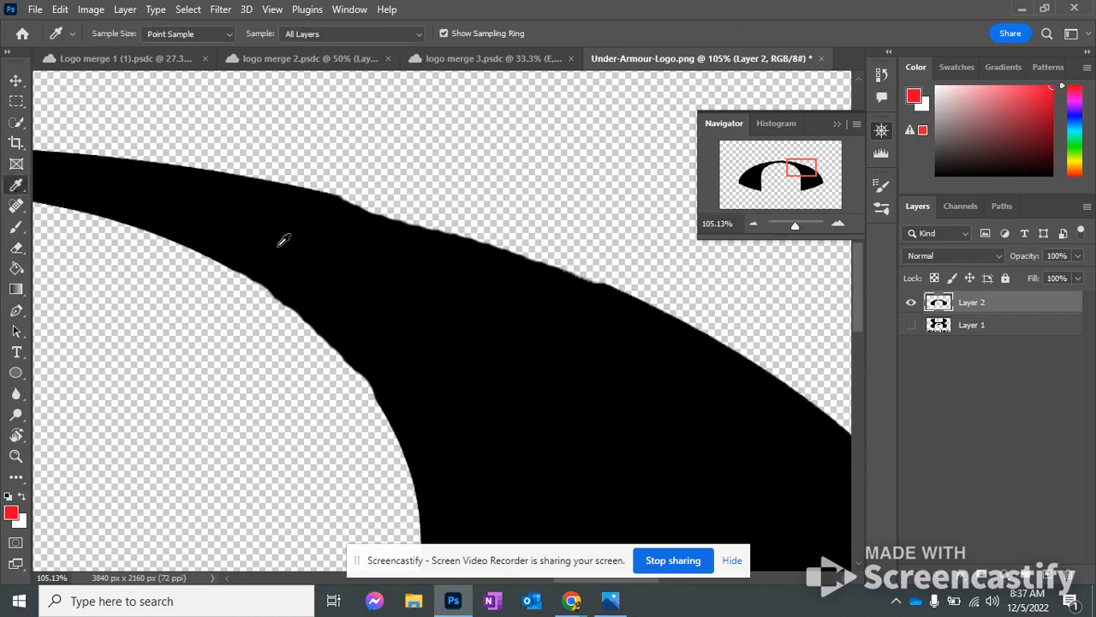
left_click(284, 241)
left_click(16, 226)
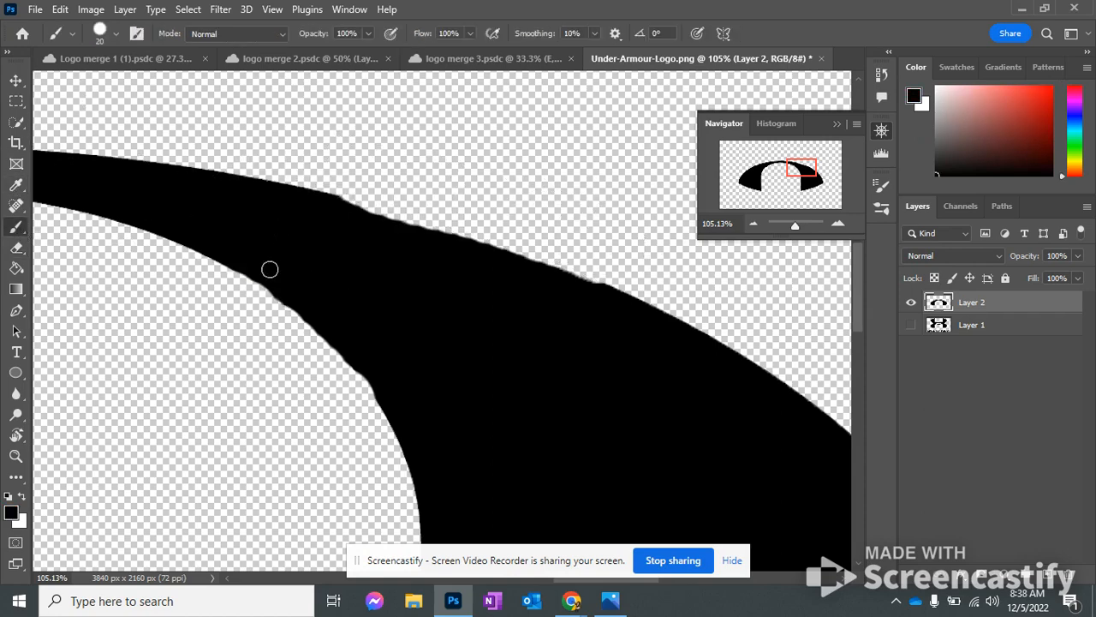
mouse_move(260, 269)
left_mouse_down()
mouse_move(346, 334)
mouse_move(396, 411)
left_mouse_up()
mouse_move(336, 202)
left_mouse_down()
mouse_move(612, 296)
mouse_move(520, 260)
left_mouse_up()
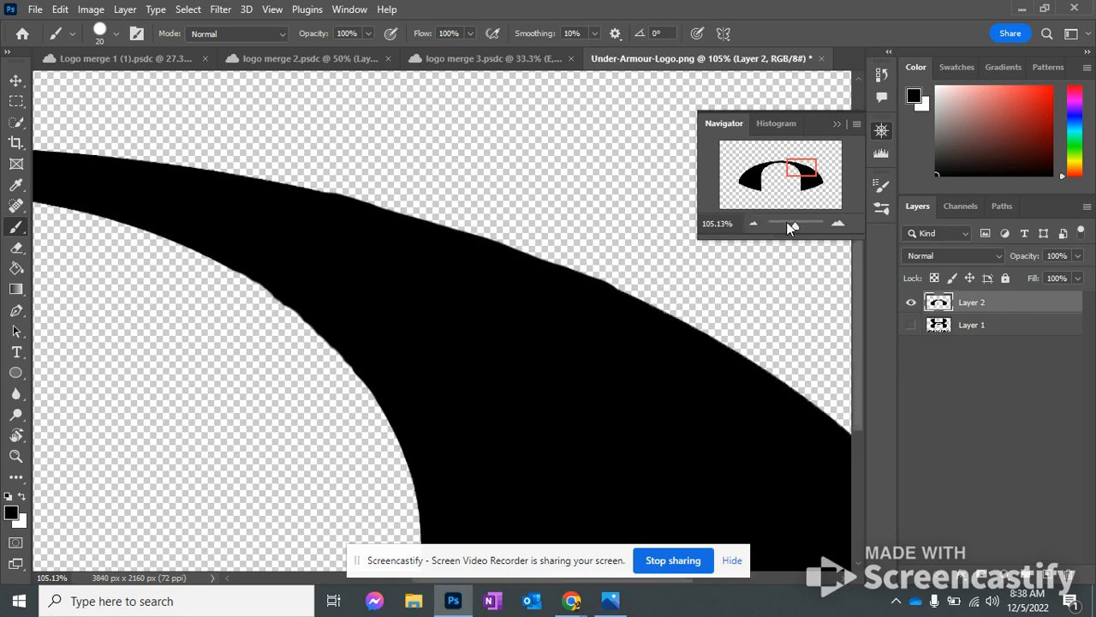
- Select Layer 1 and make it visible again to view the full logo
left_click_drag(787, 221, 789, 224)
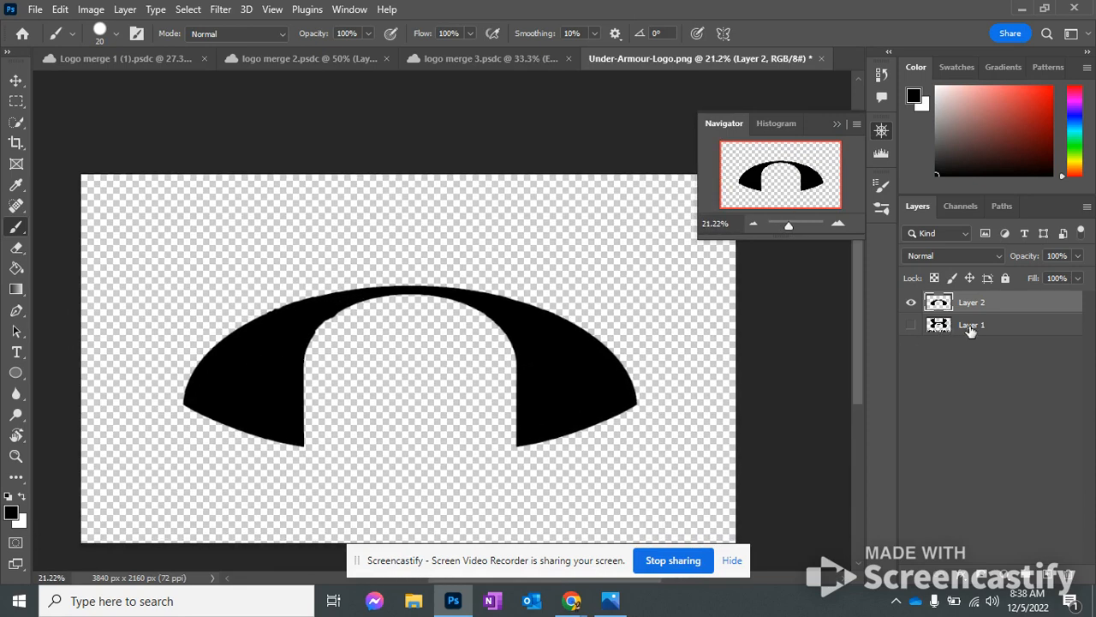
left_click(997, 341)
left_click(969, 331)
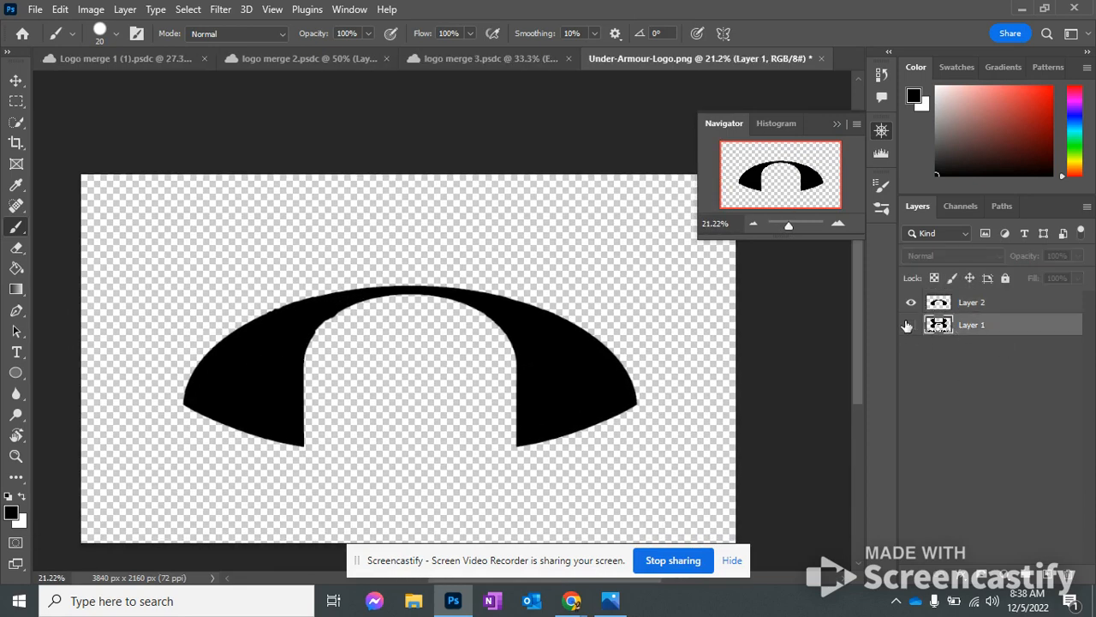
left_click(912, 325)
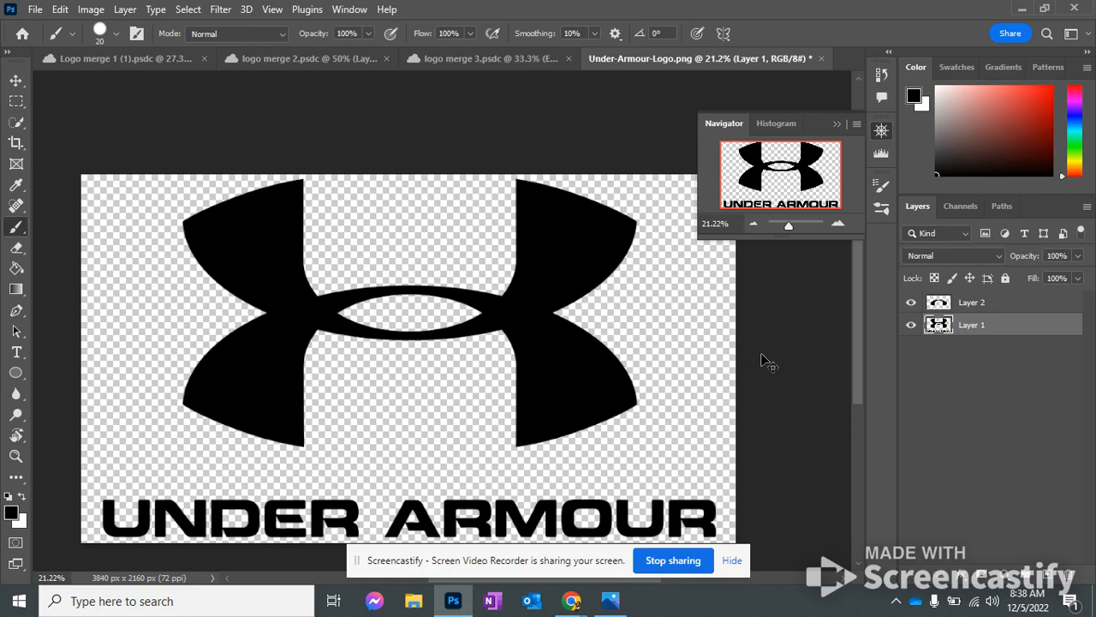
- Undo the edits back to the point before the layer copy, with the lower arch still selected on Layer 1
key("ctrl+z")
key("ctrl+z")
key("ctrl+z")
- Fill the selected lower arch with bright red using the Paint Bucket Tool
left_click_drag(790, 224, 791, 223)
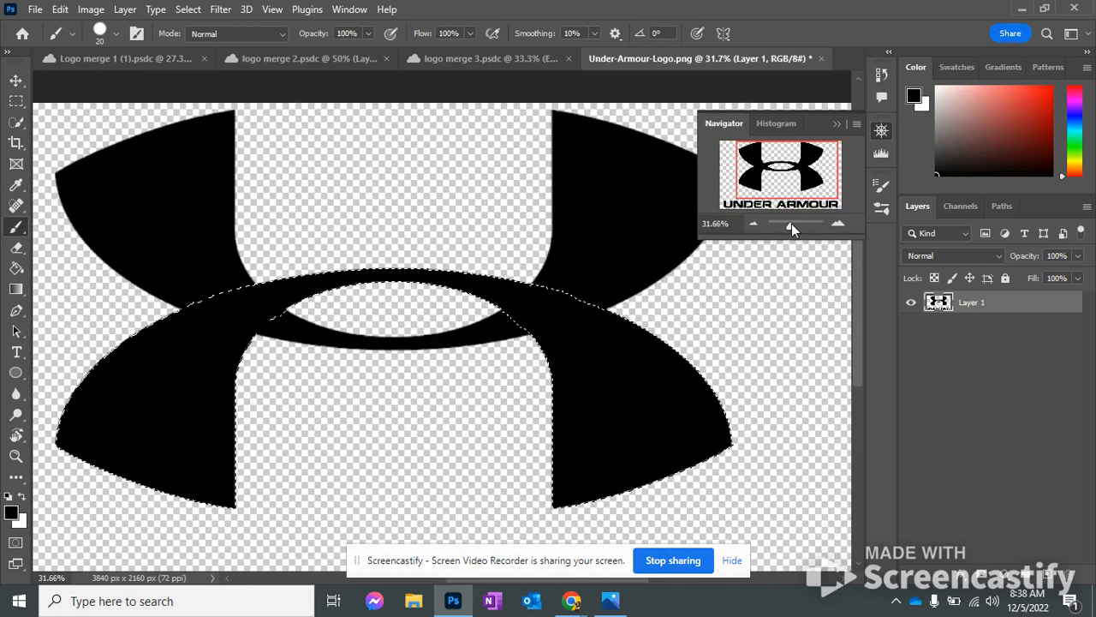
left_click_drag(792, 177, 787, 188)
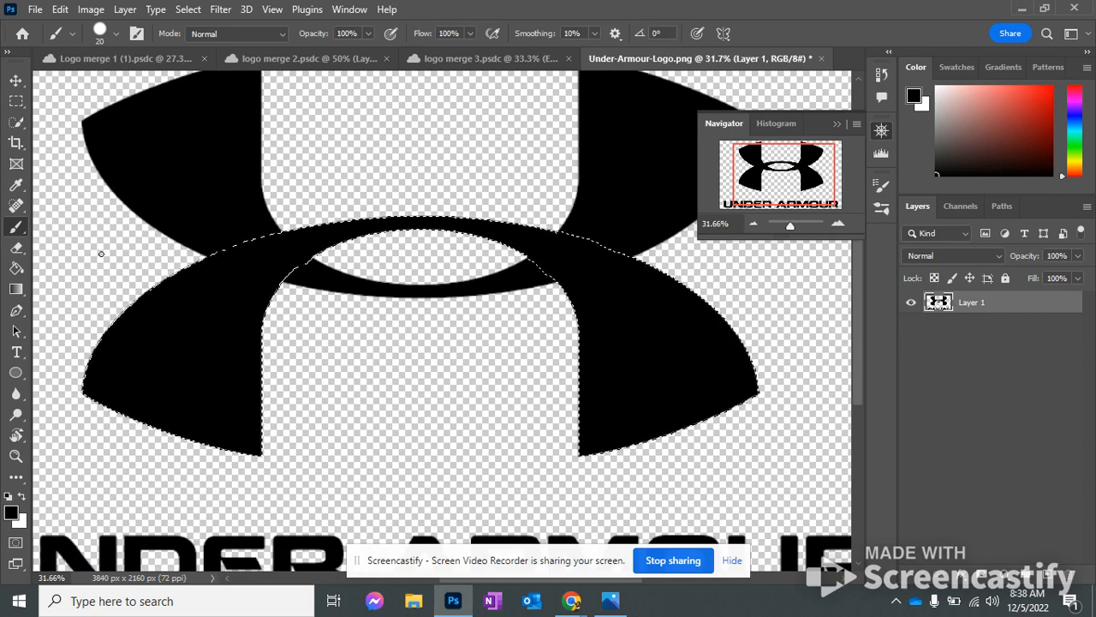
left_click(15, 269)
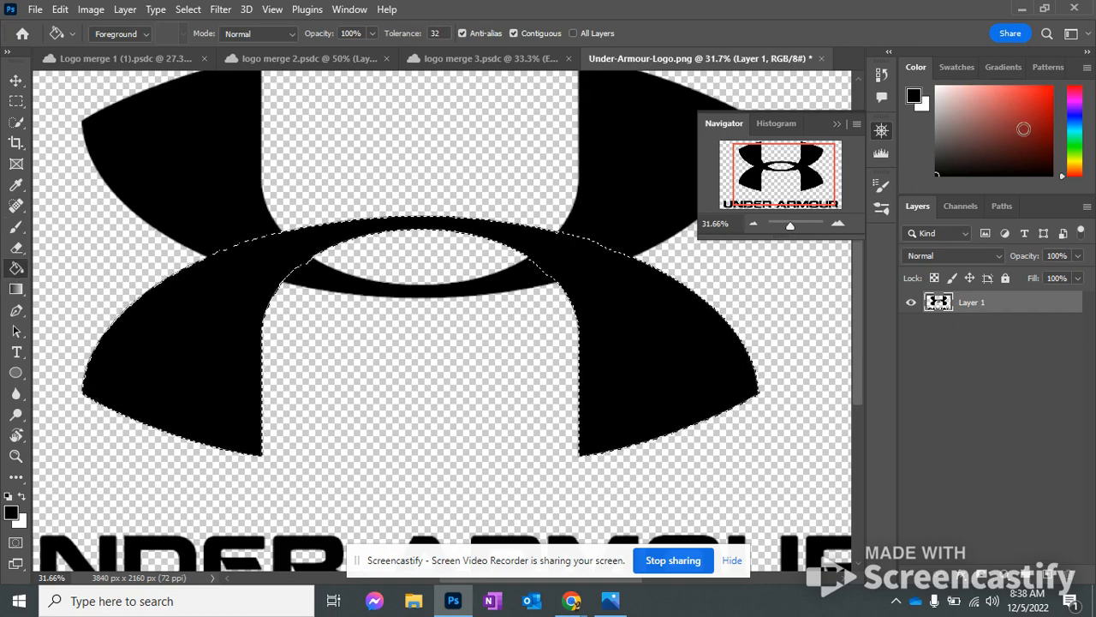
left_click_drag(990, 152, 1081, 73)
left_click(707, 323)
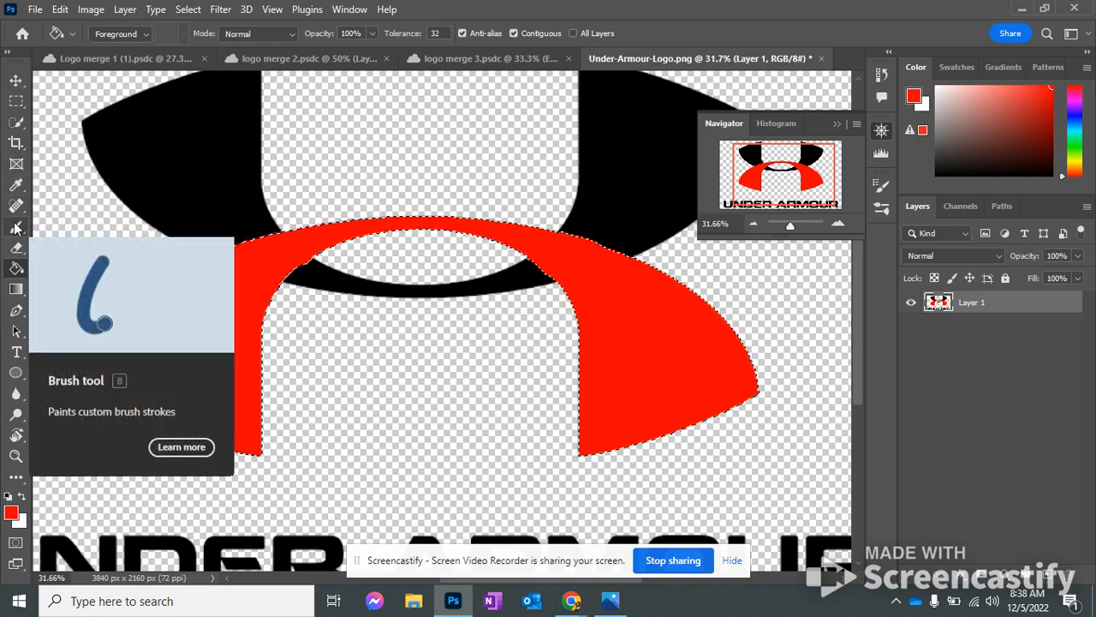
- Rotate the selected red arch by 180° with a Transform
left_click(202, 10)
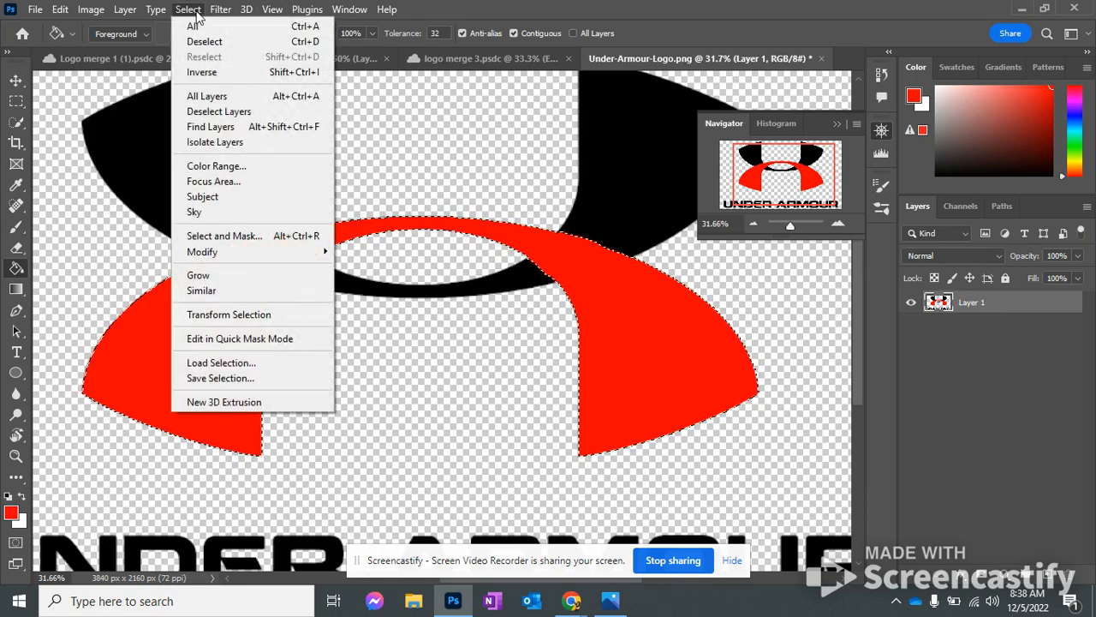
mouse_move(120, 19)
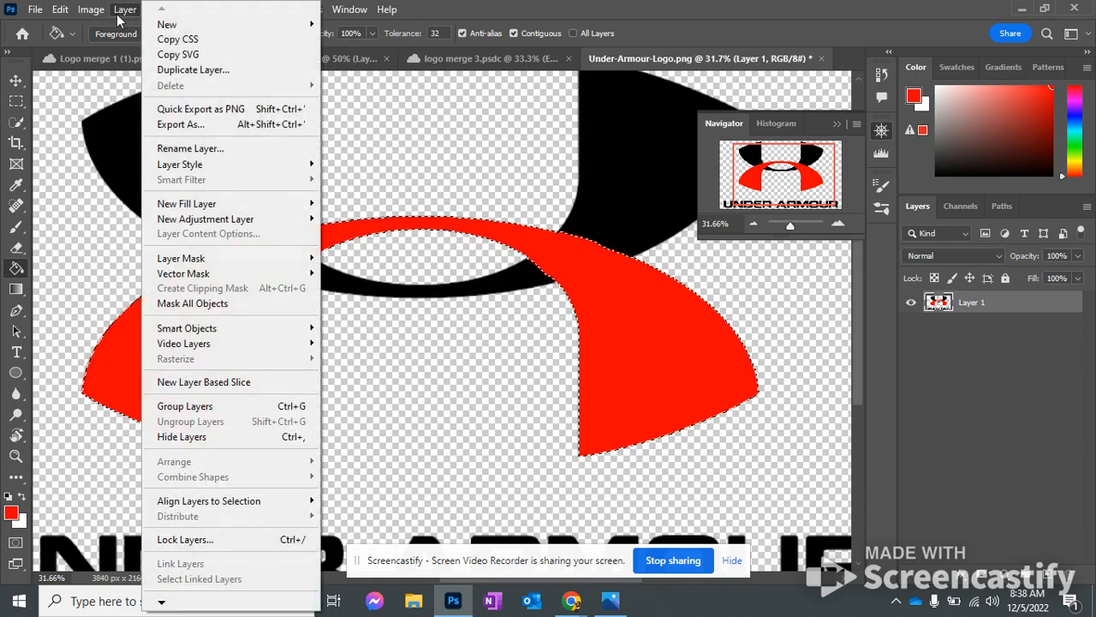
mouse_move(90, 10)
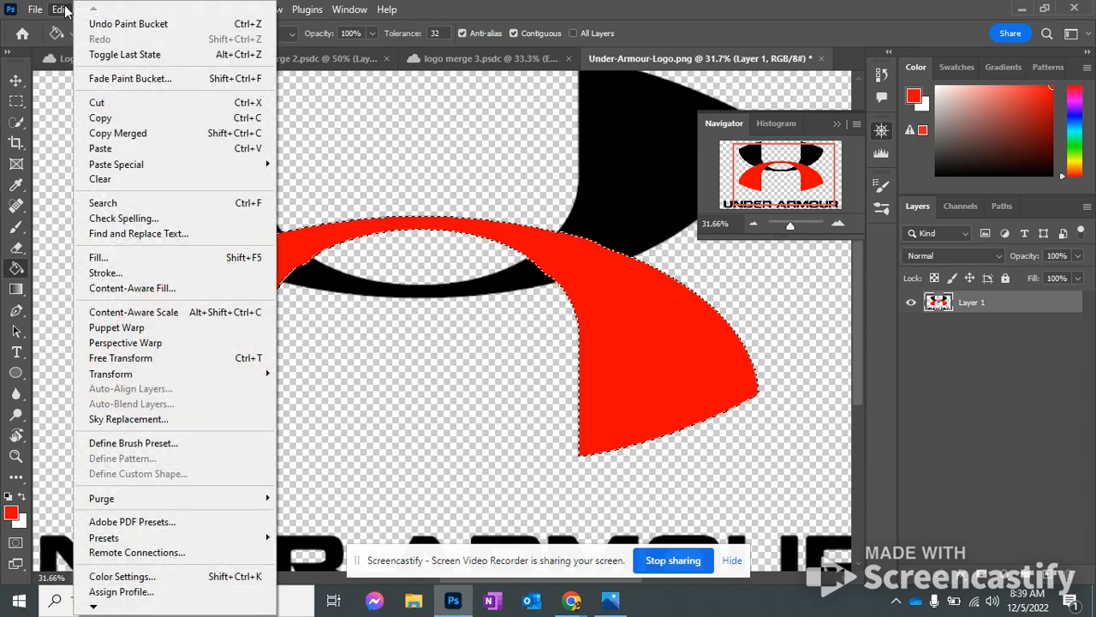
mouse_move(140, 375)
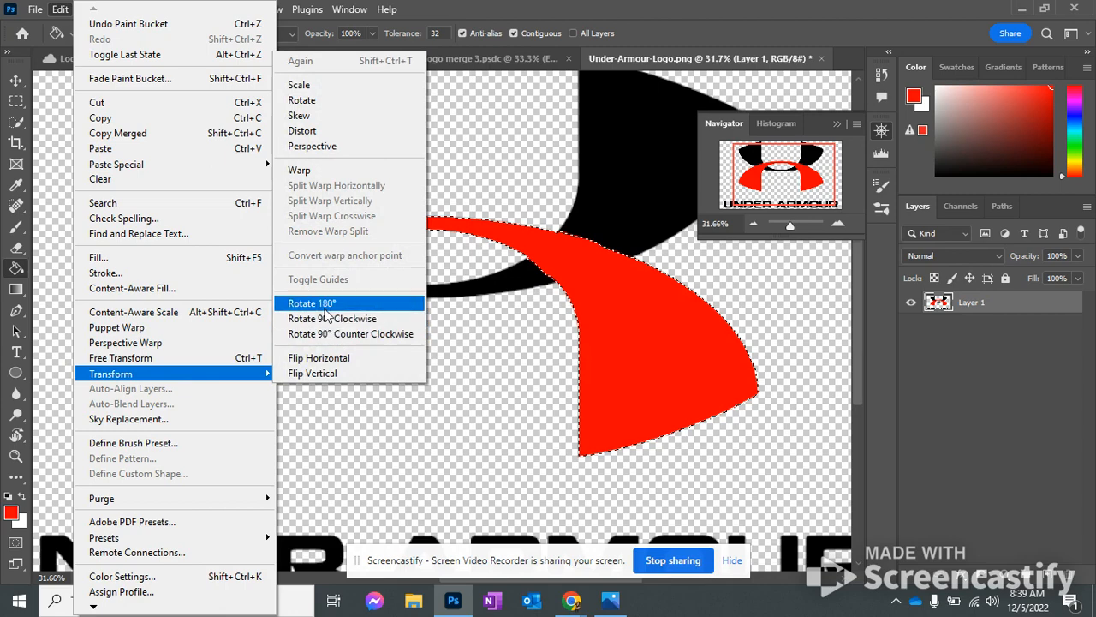
left_click(311, 303)
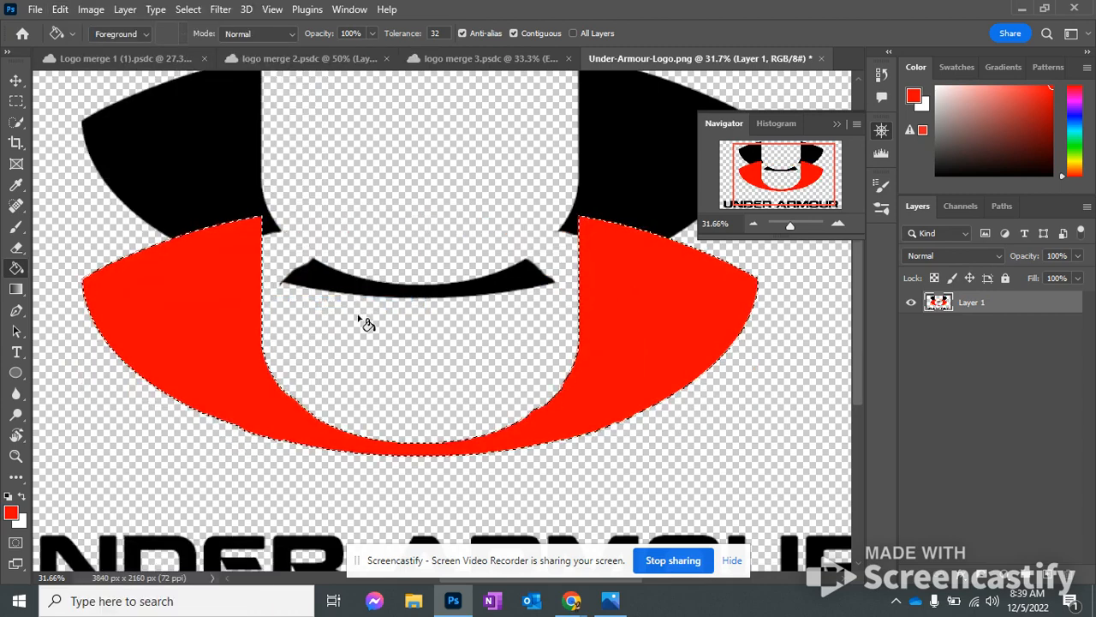
- Rotate the entire Under Armour logo image, including its canvas, 90° counterclockwise
left_click(89, 9)
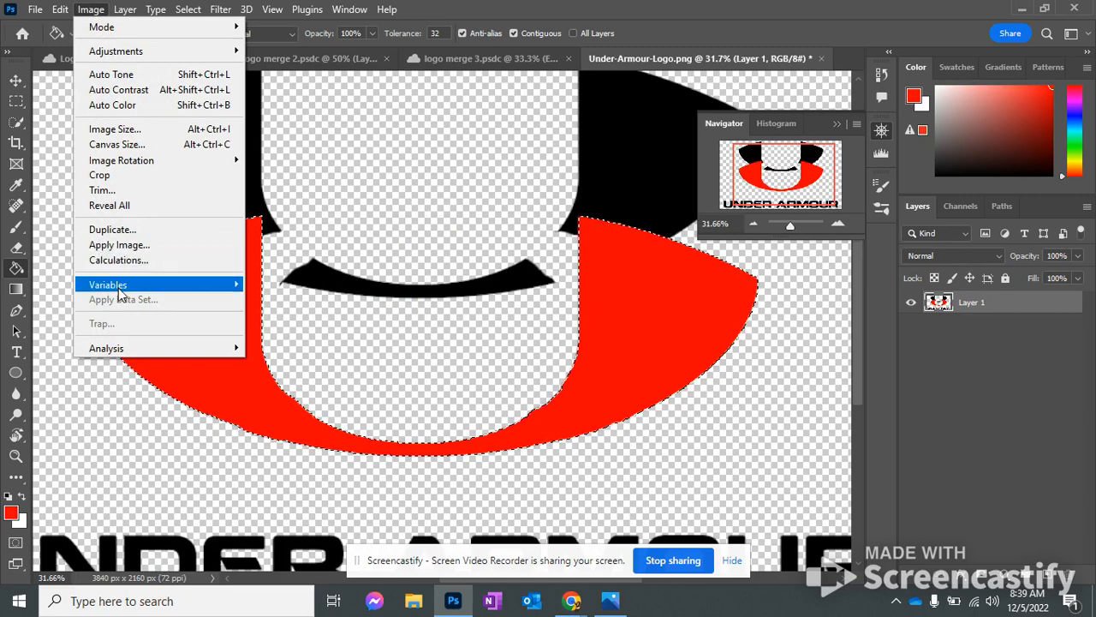
mouse_move(118, 288)
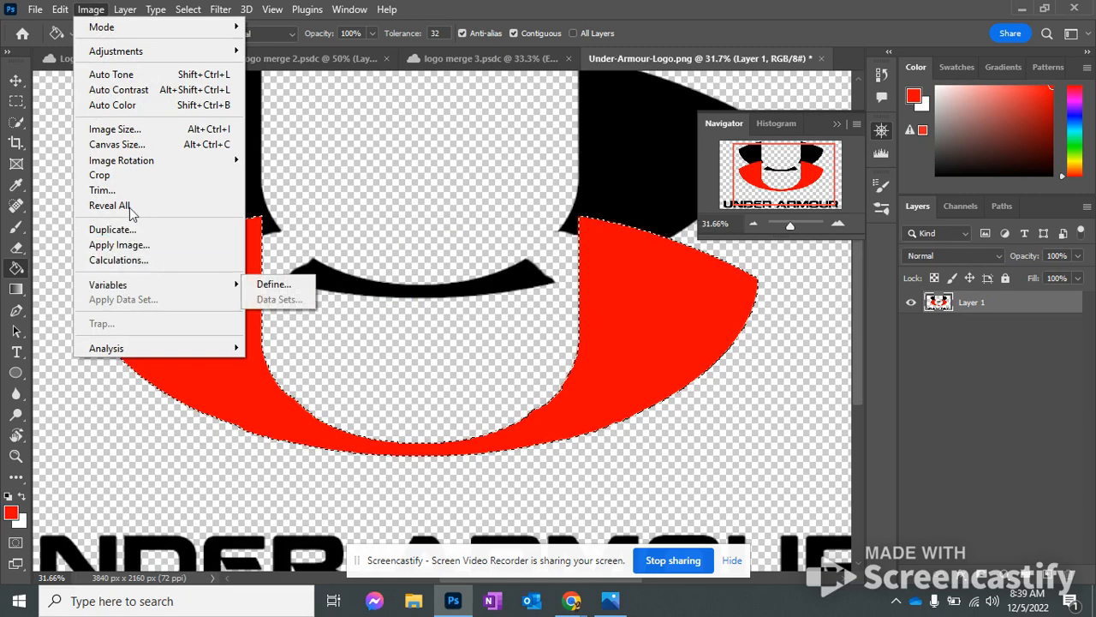
mouse_move(132, 168)
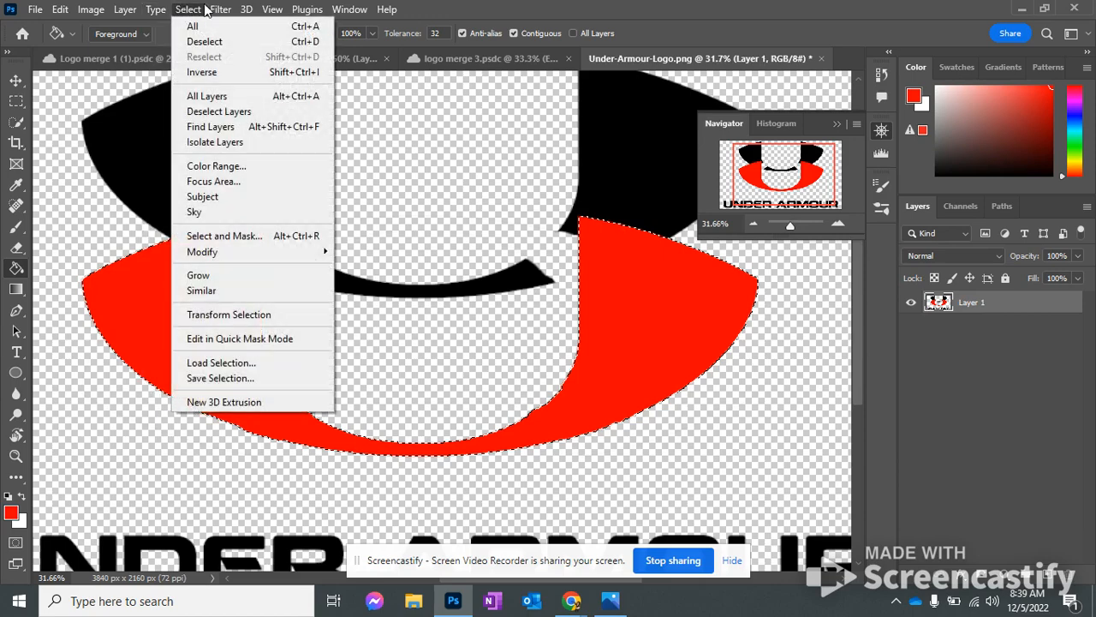
mouse_move(219, 8)
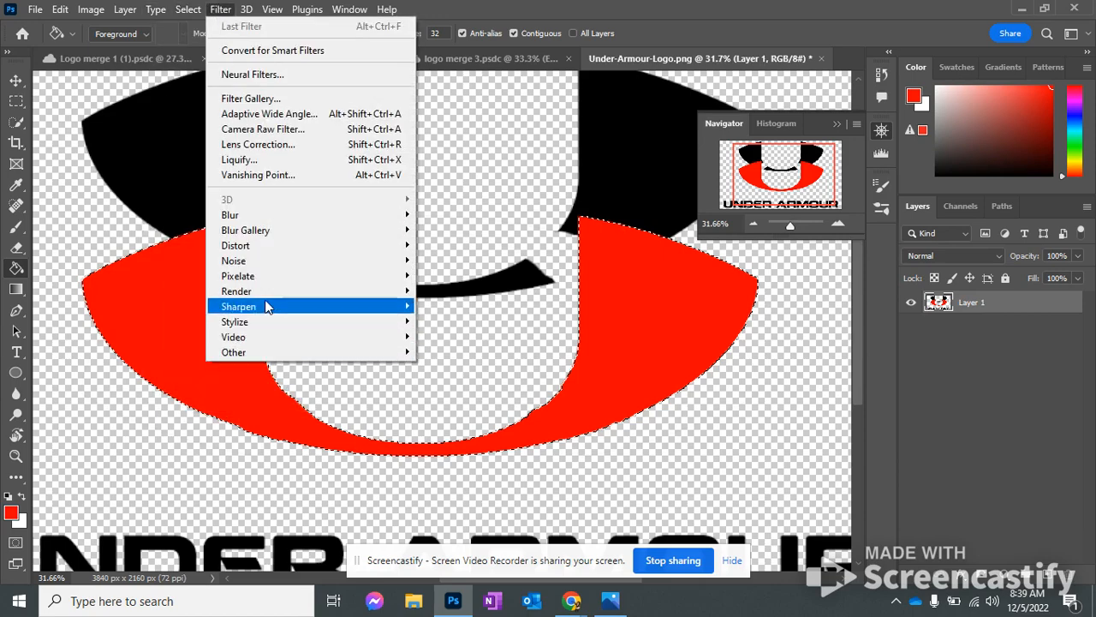
mouse_move(267, 216)
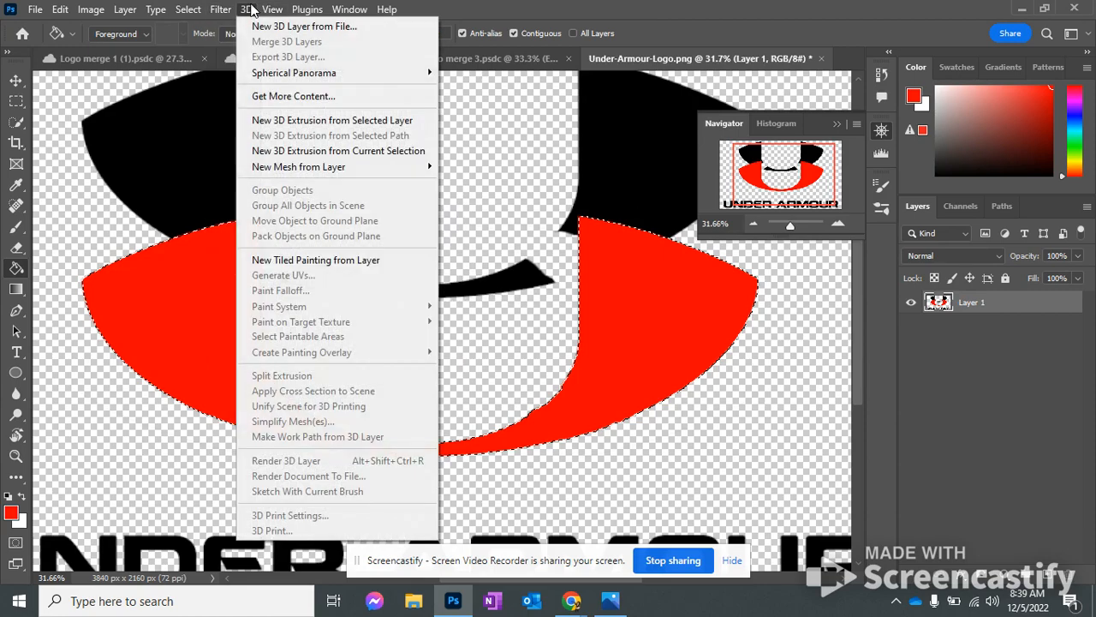
mouse_move(90, 10)
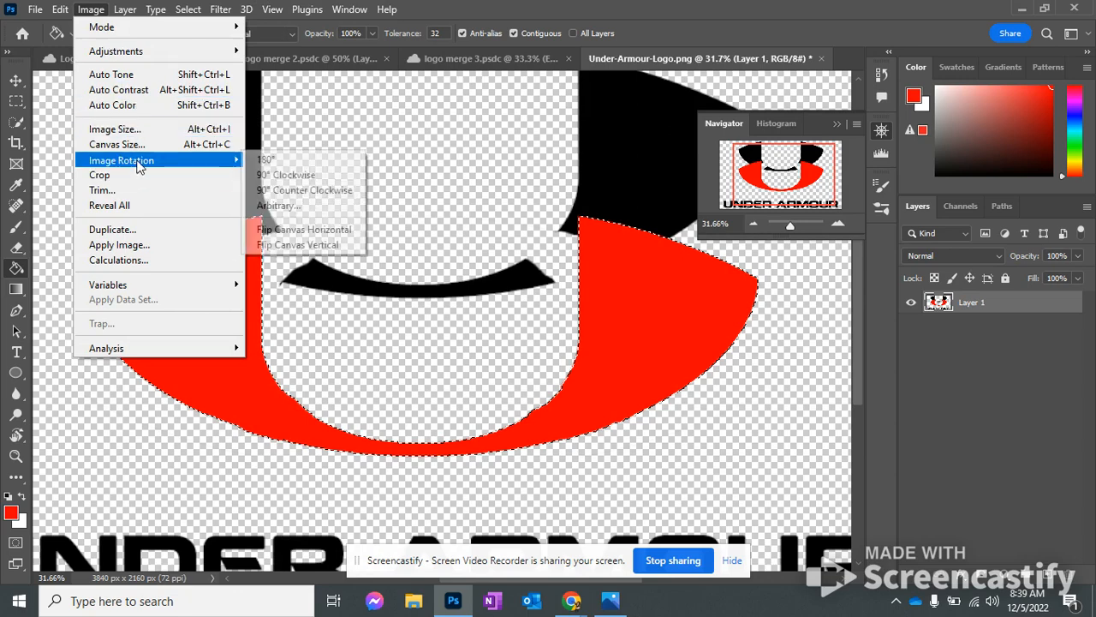
left_click(317, 190)
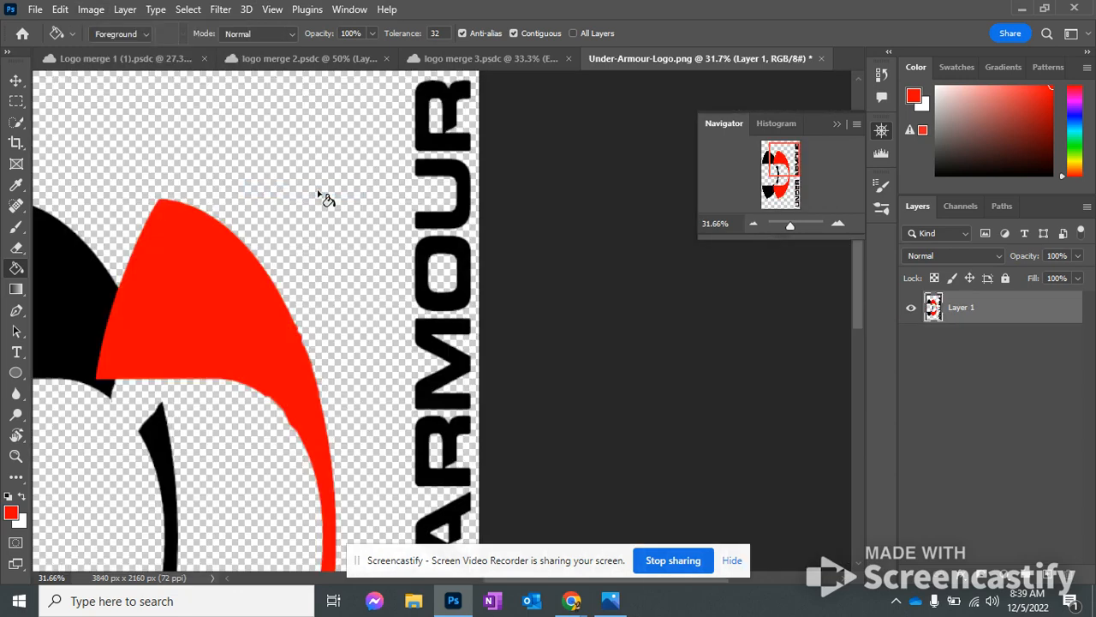